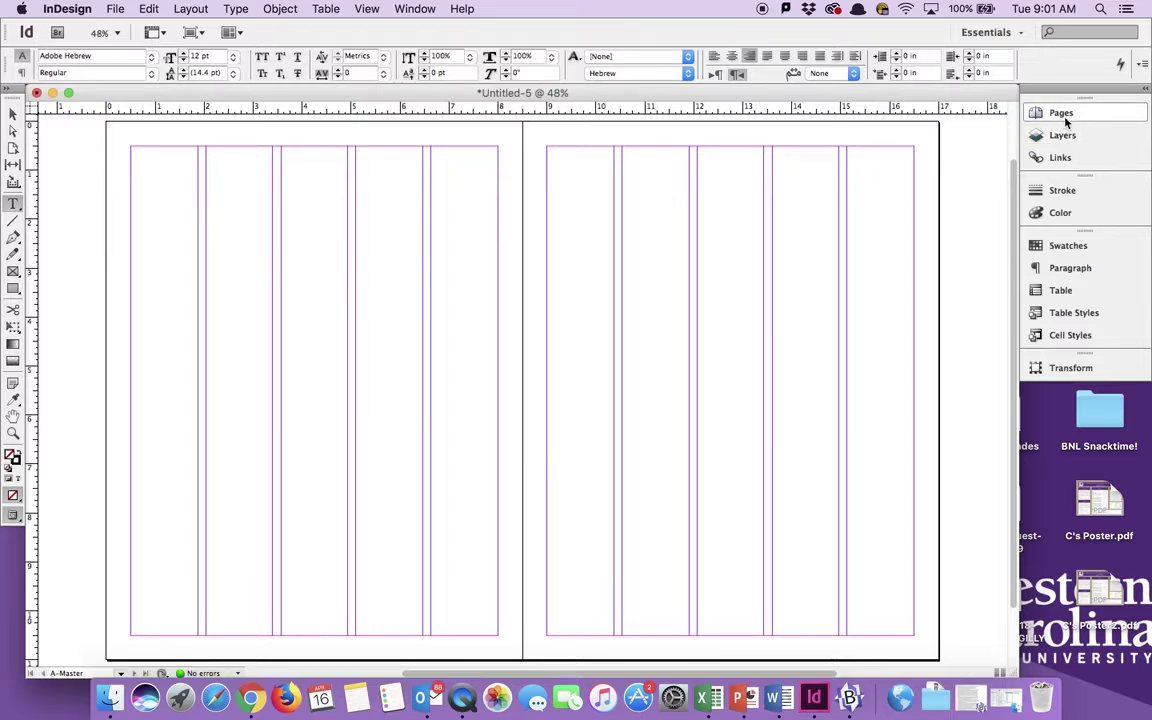
Add two document pages based on A-Master after page 1, forming a facing spread of pages 2 and 3.
left_click(416, 9)
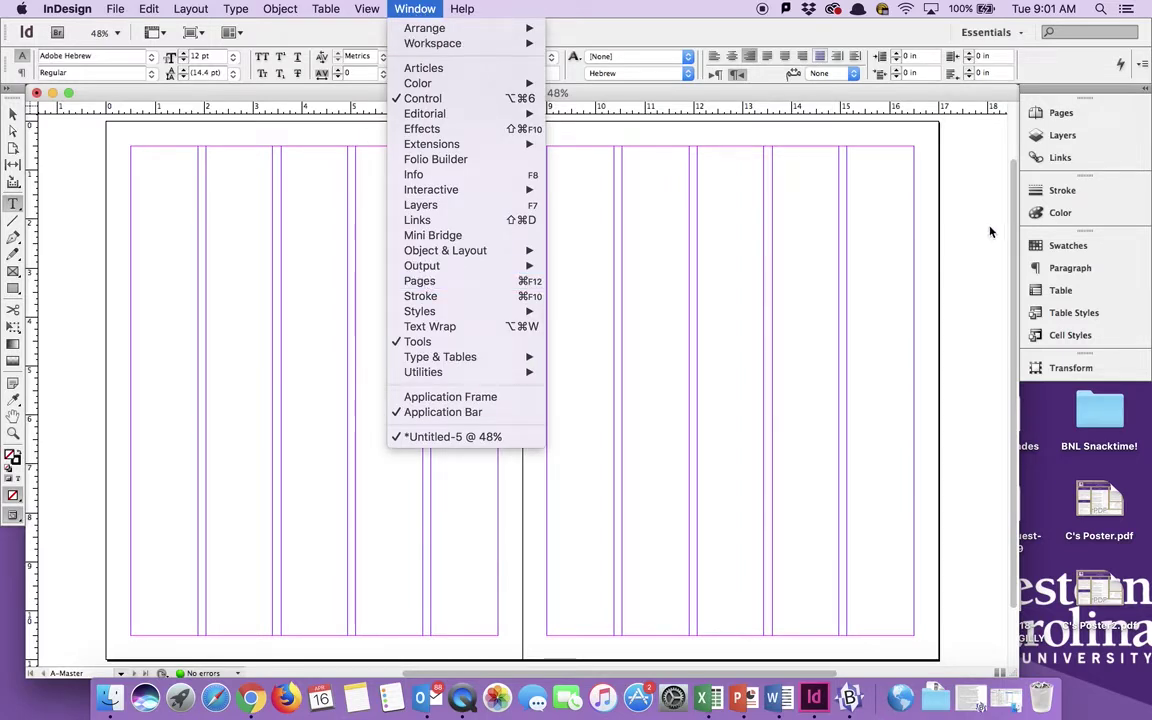
left_click(1108, 212)
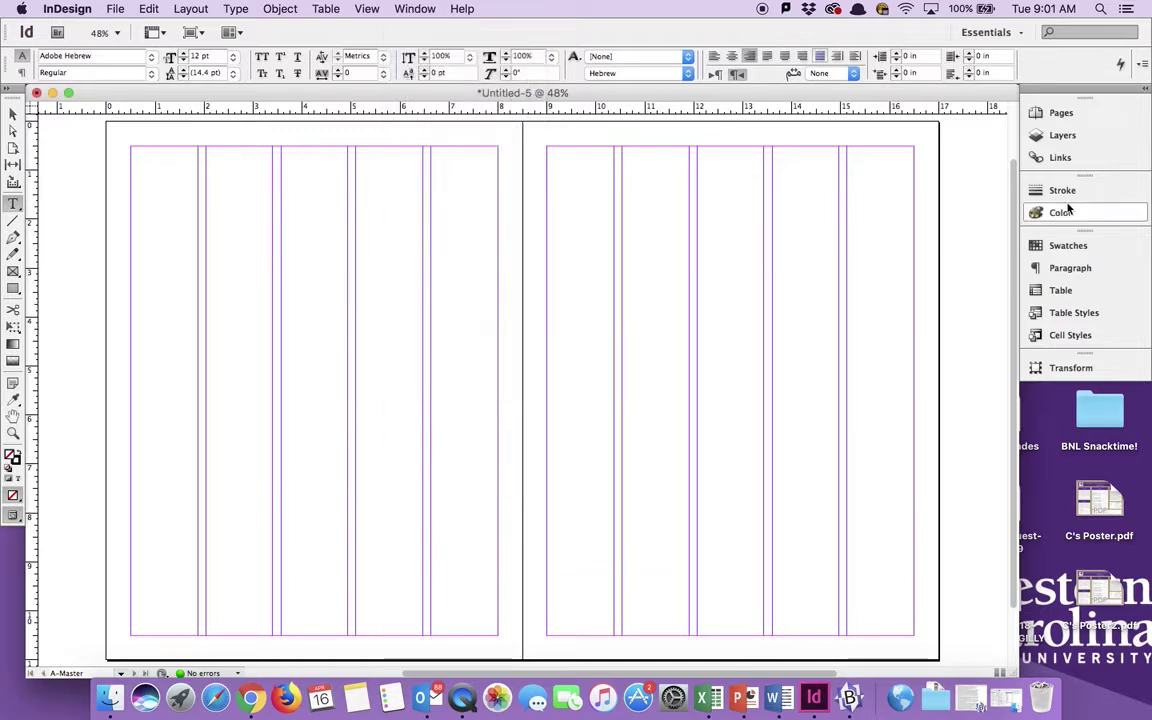
left_click(1062, 114)
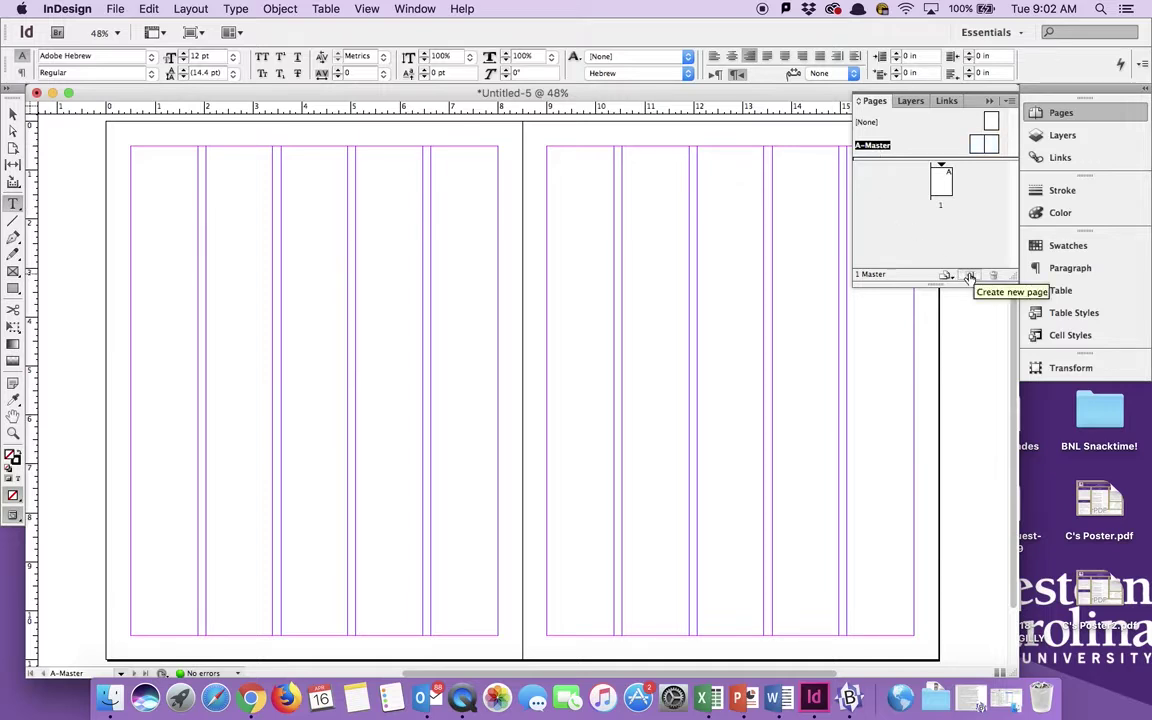
left_click(969, 276)
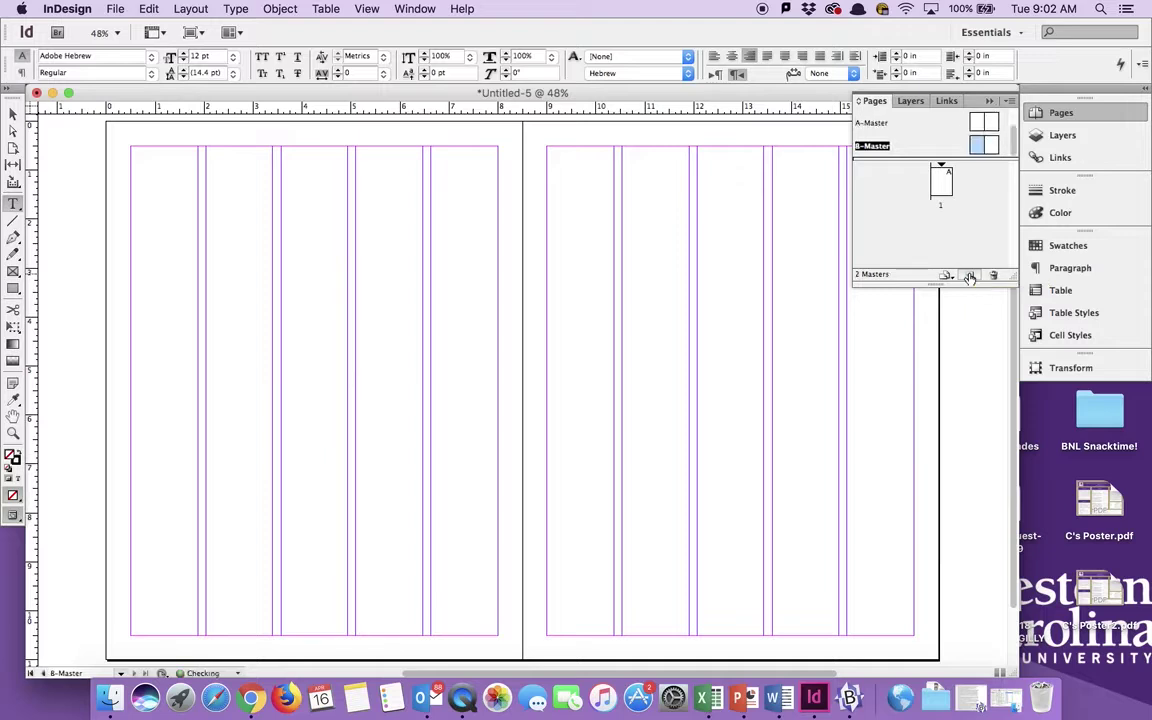
key("super+z")
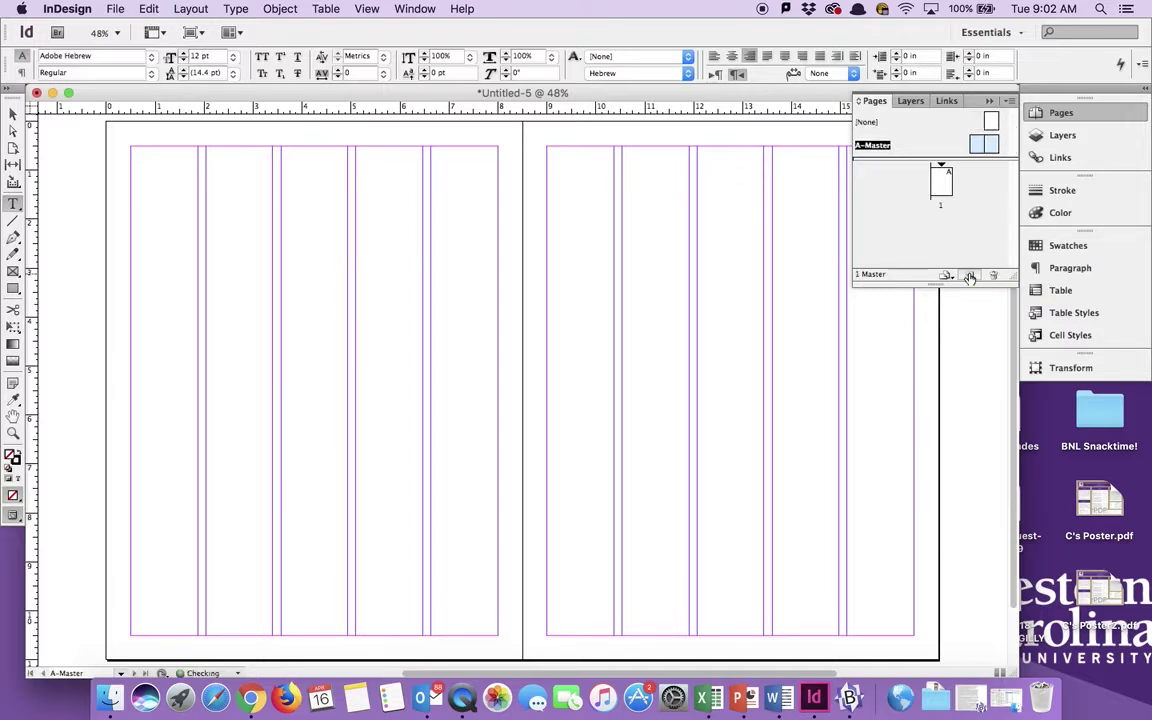
left_click(939, 188)
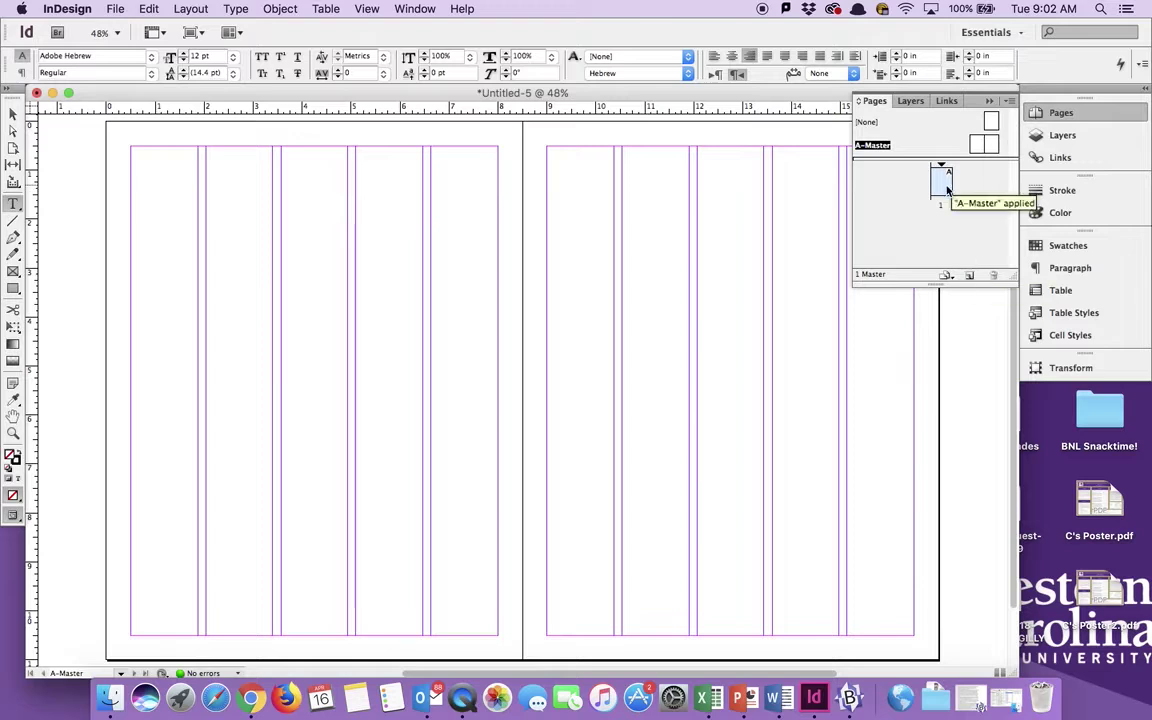
left_click_drag(940, 182, 969, 279)
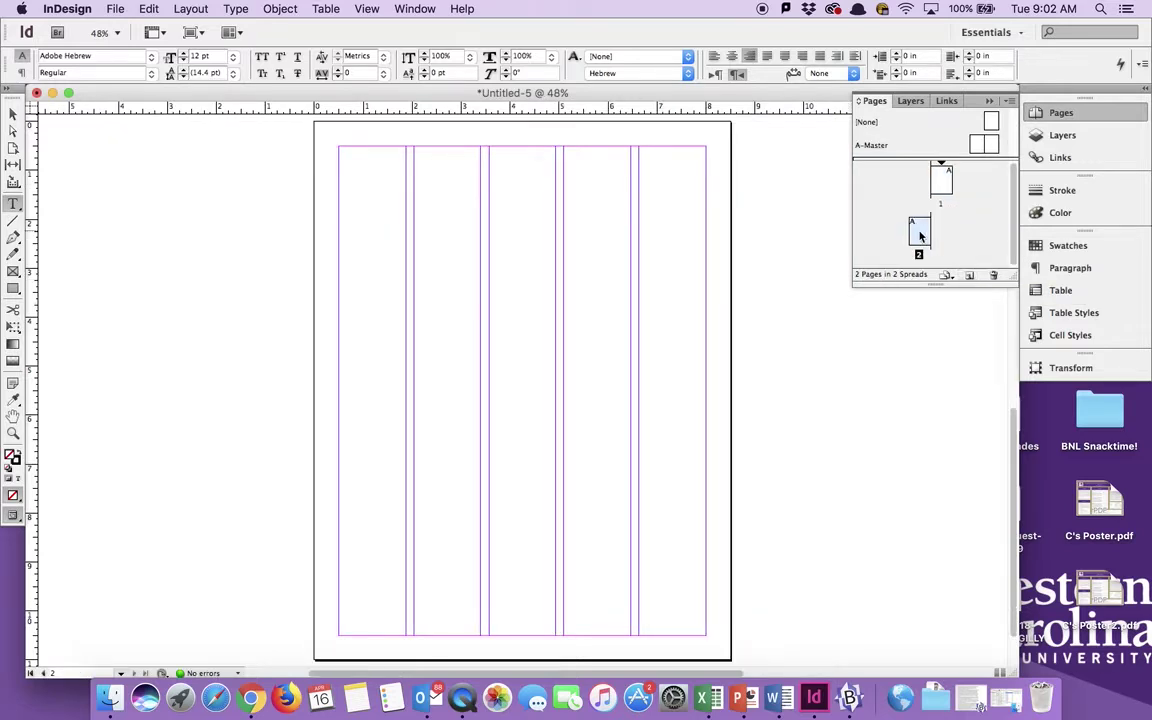
left_click(969, 275)
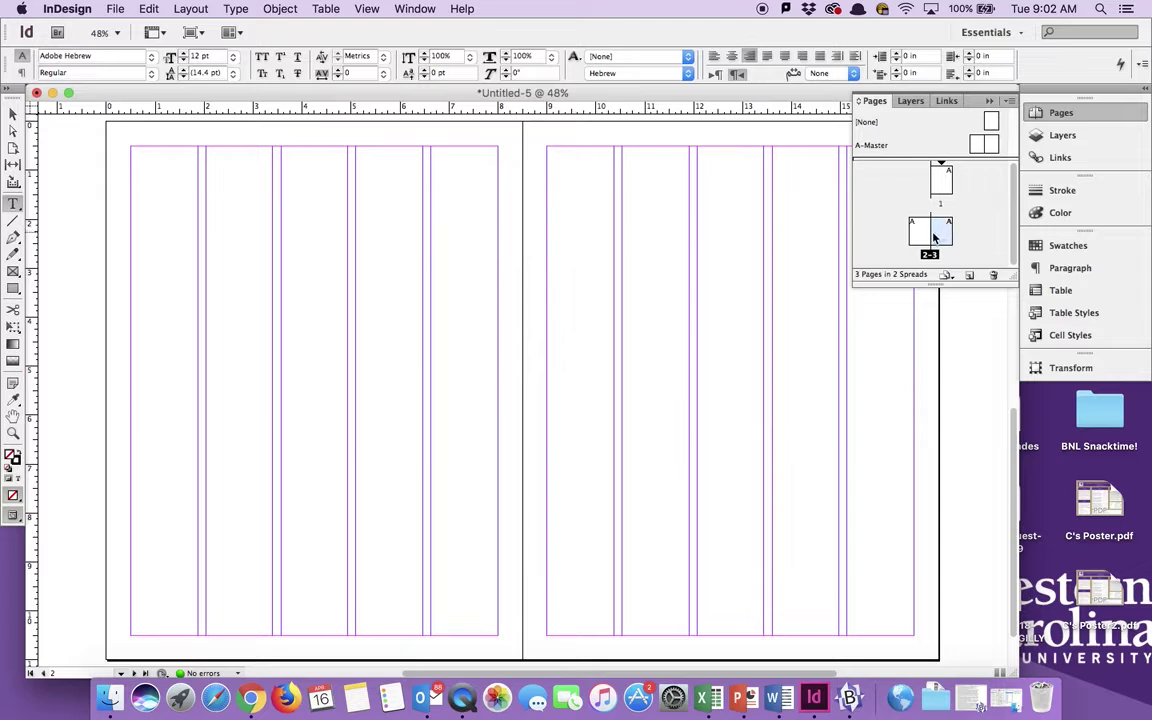
On A-Master, draw a text frame about 7.5 × 0.76 in along the left page's bottom margin and enter "Title of Magazine" at 24 pt.
left_click(878, 150)
double_click(874, 148)
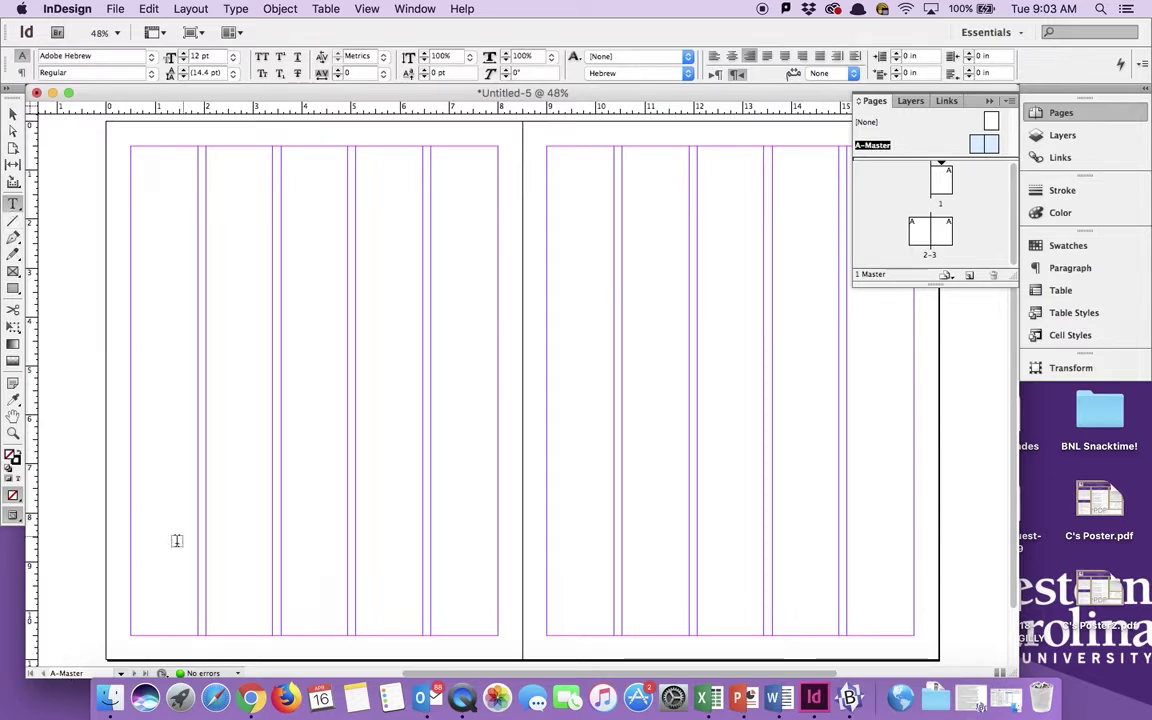
left_click_drag(131, 595, 496, 630)
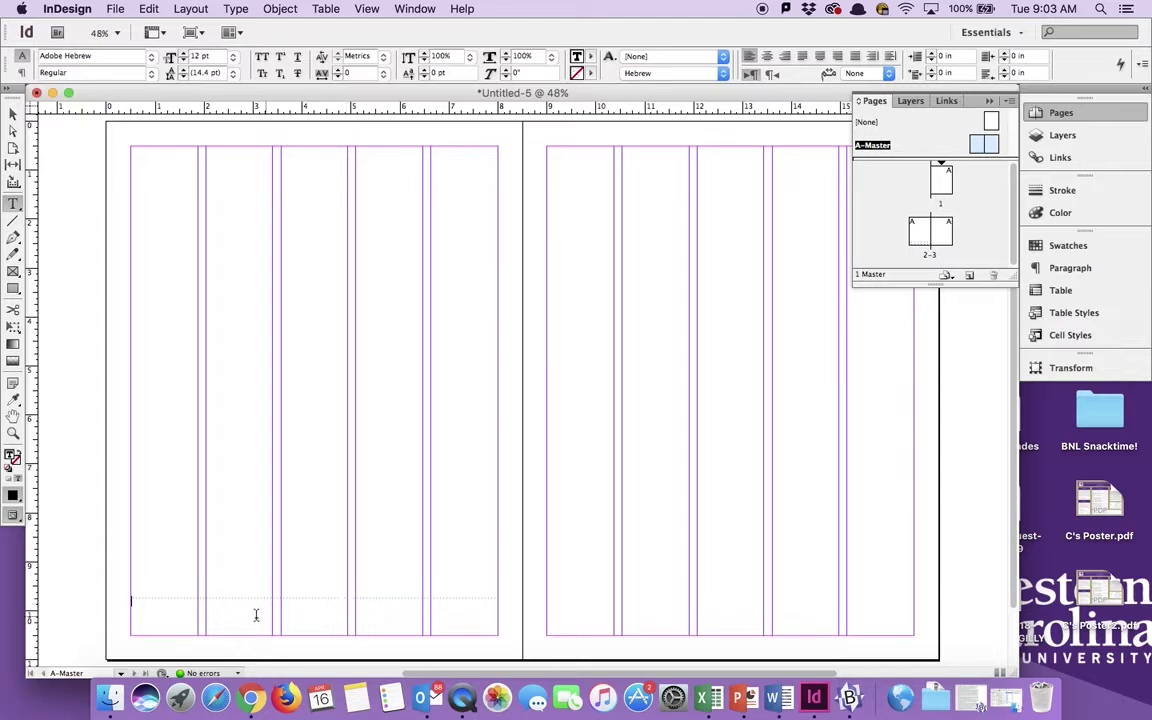
left_click(232, 56)
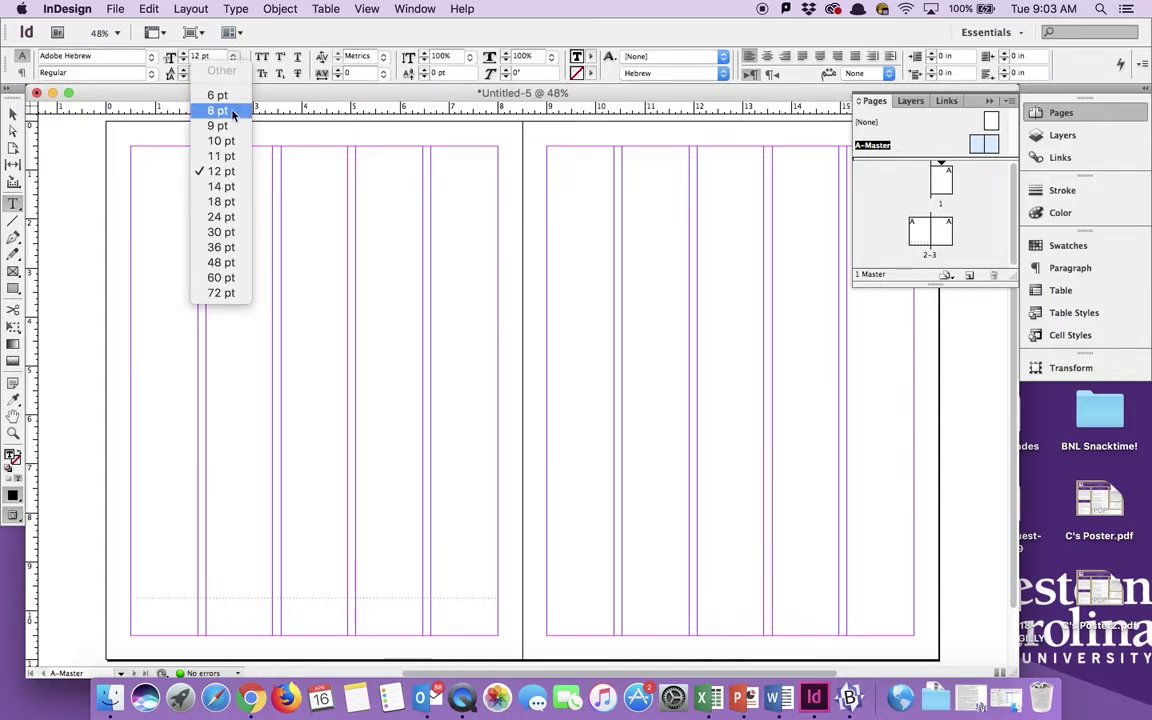
left_click(222, 217)
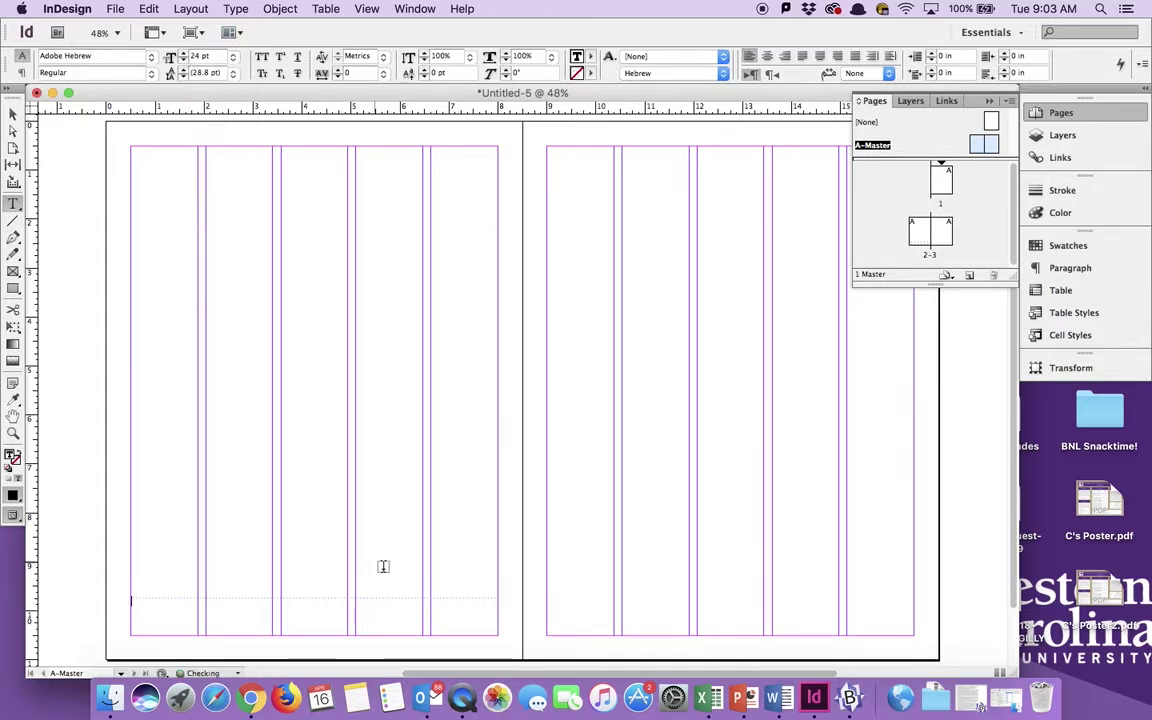
type("Title ")
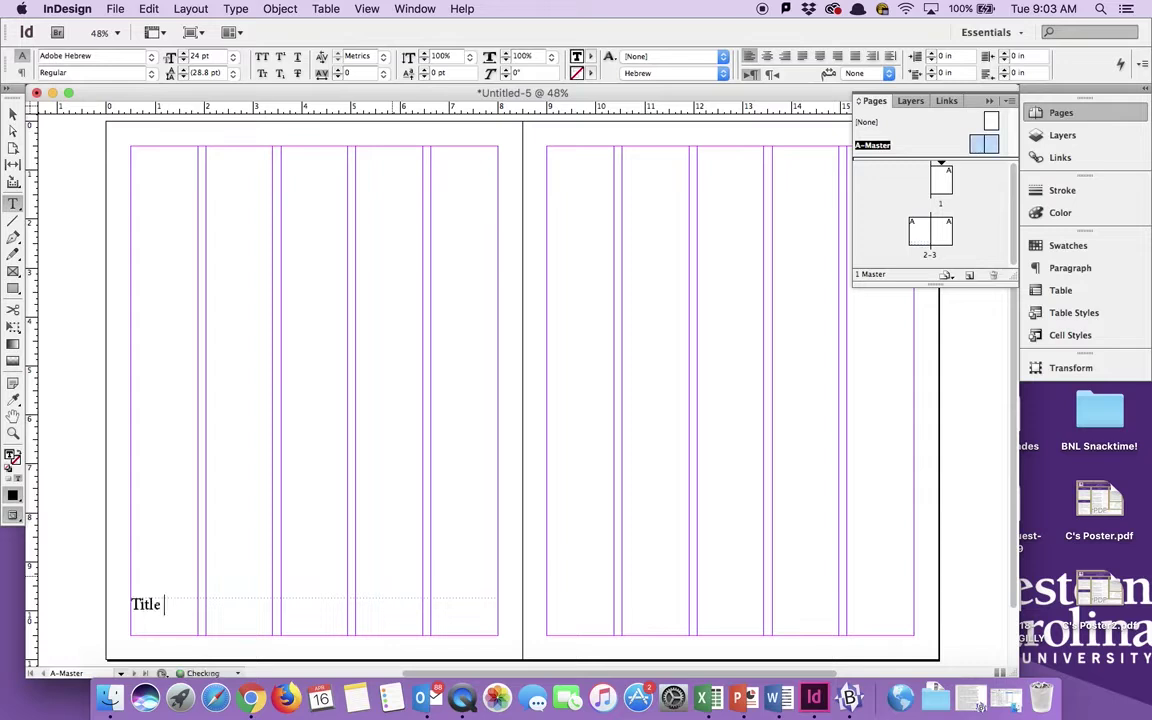
type("of Magazine")
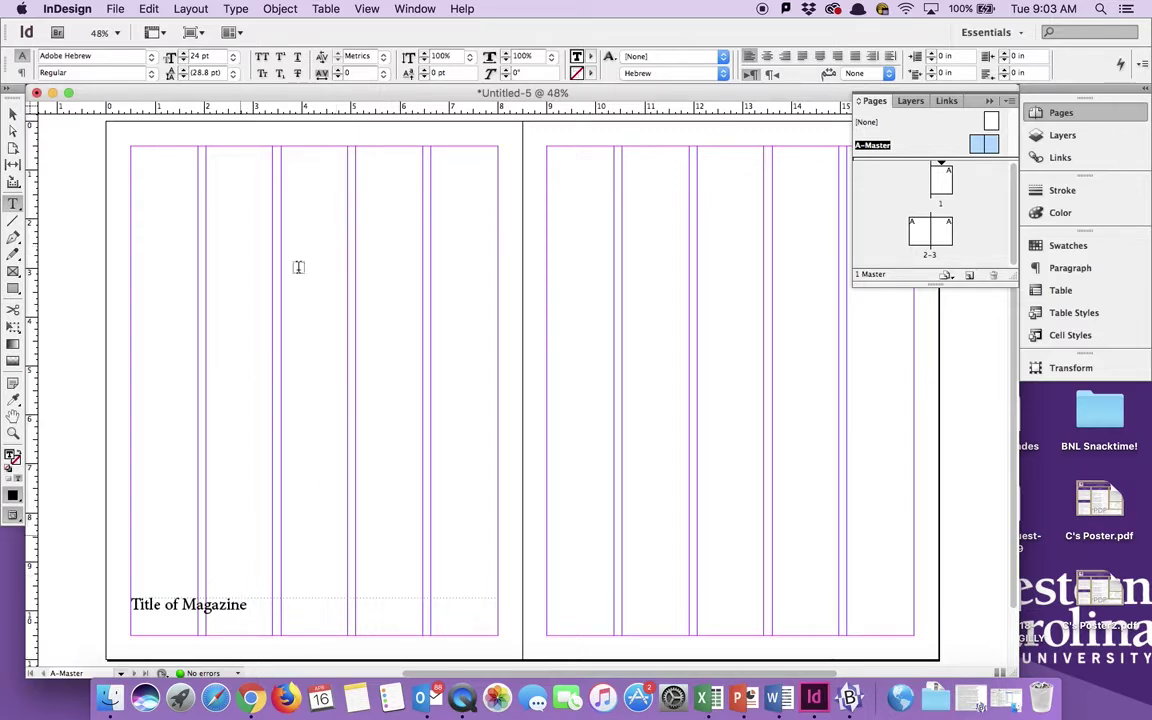
Insert a Current Page Number marker after "Title of Magazine" in the left page's footer.
left_click(237, 9)
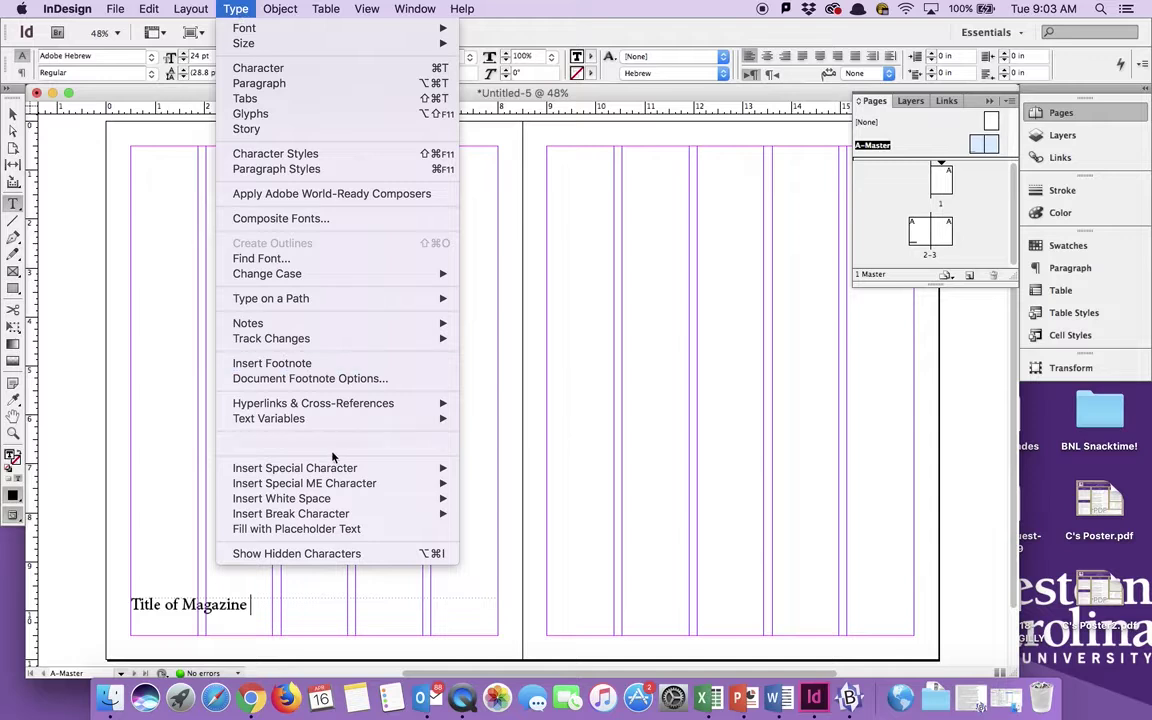
mouse_move(336, 470)
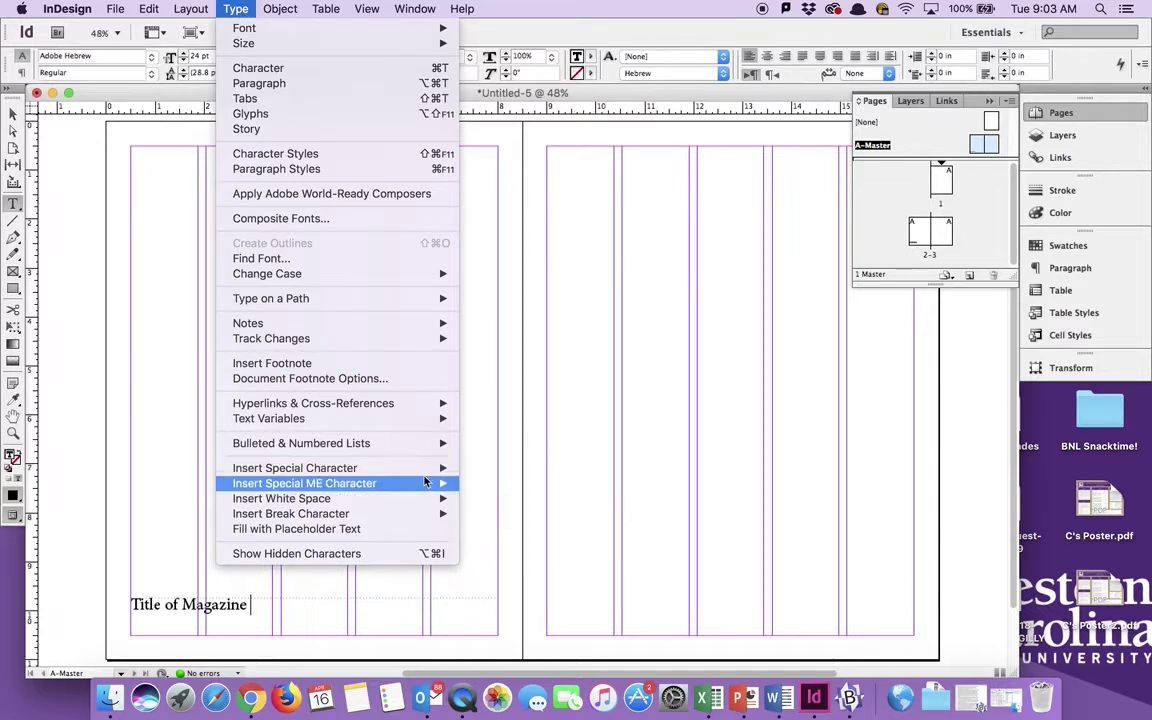
mouse_move(500, 487)
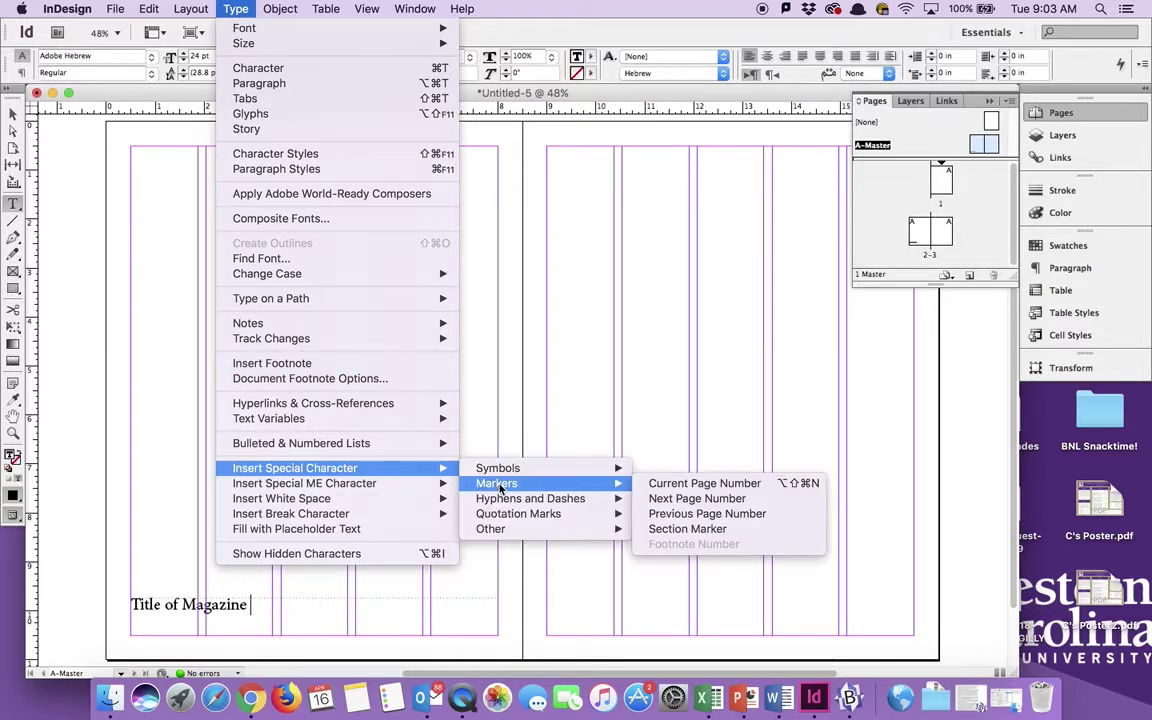
left_click(668, 487)
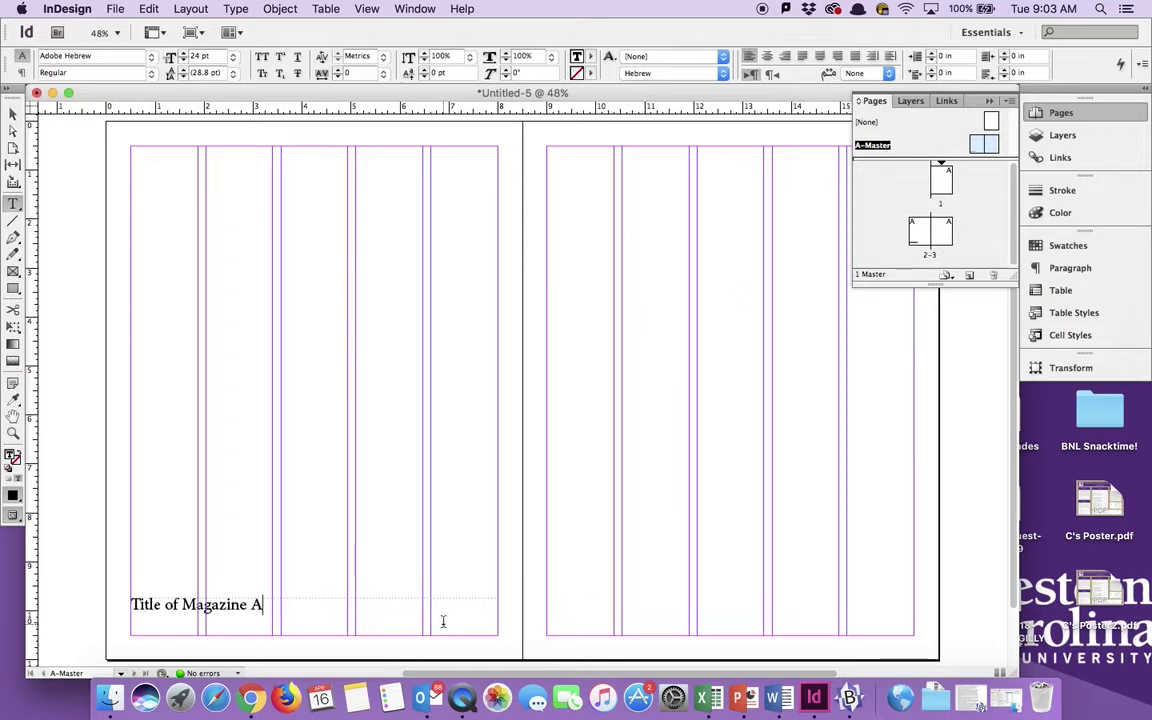
Copy the footer frame and place the duplicate along the bottom margin of the master's right page, at X 9 in, Y 9.74 in.
left_click(19, 113)
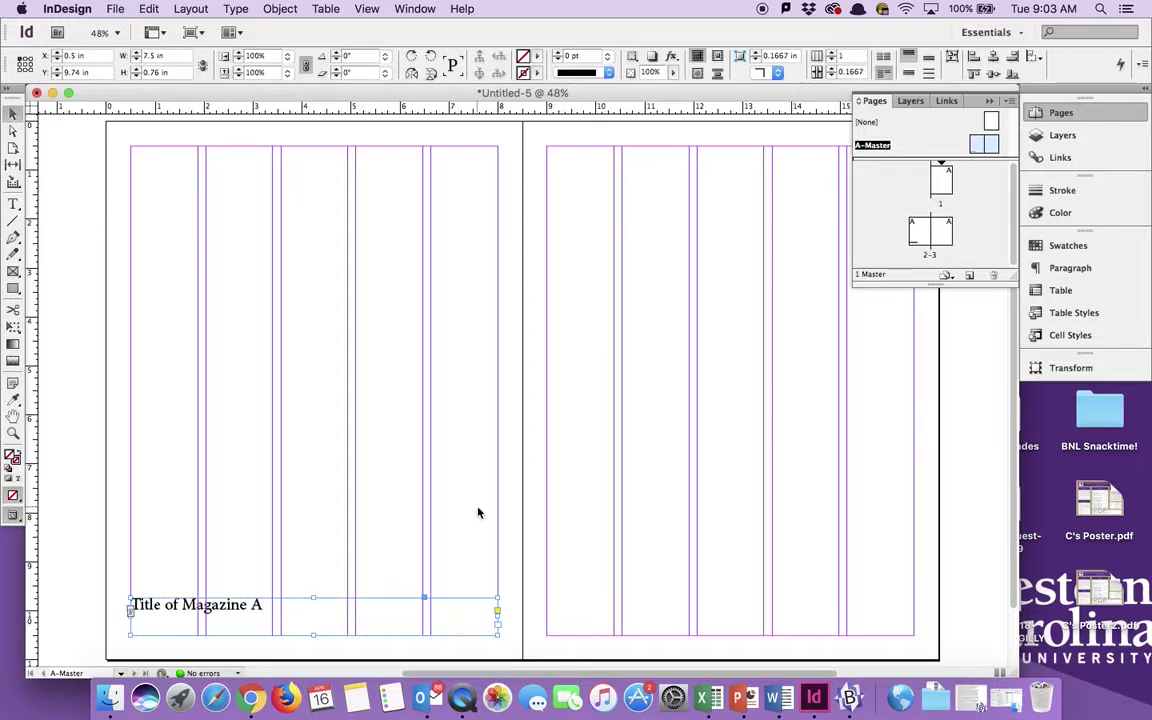
key("super+c")
key("super+v")
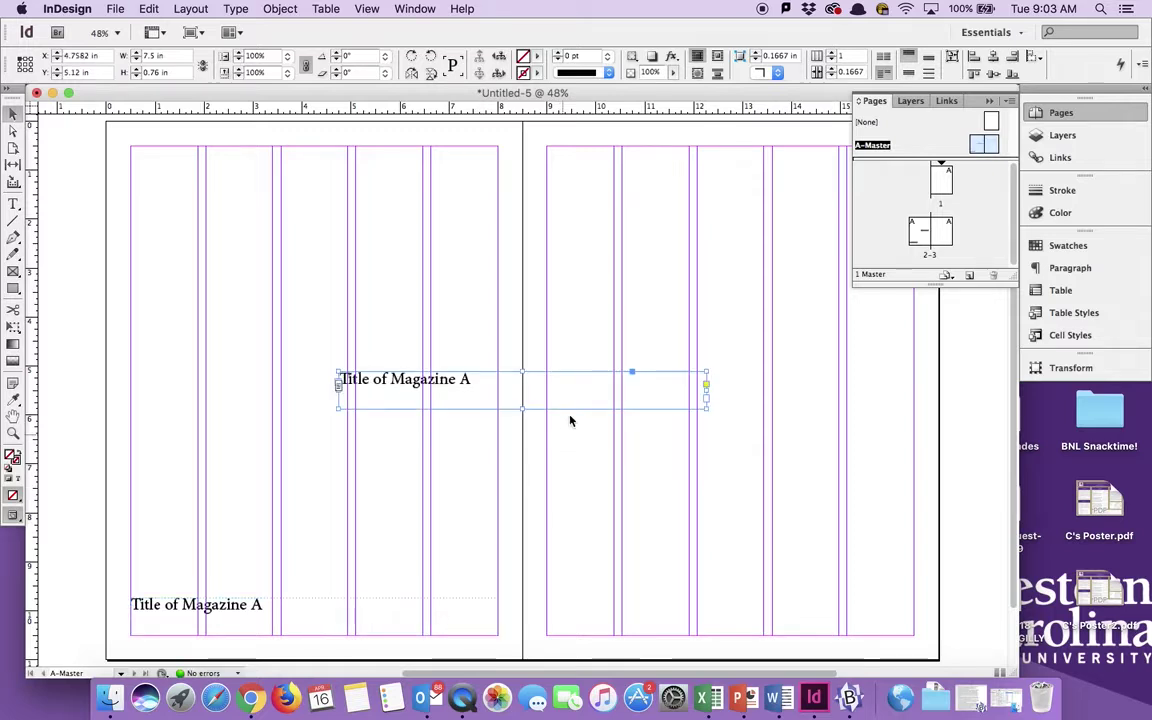
left_click_drag(580, 375, 790, 598)
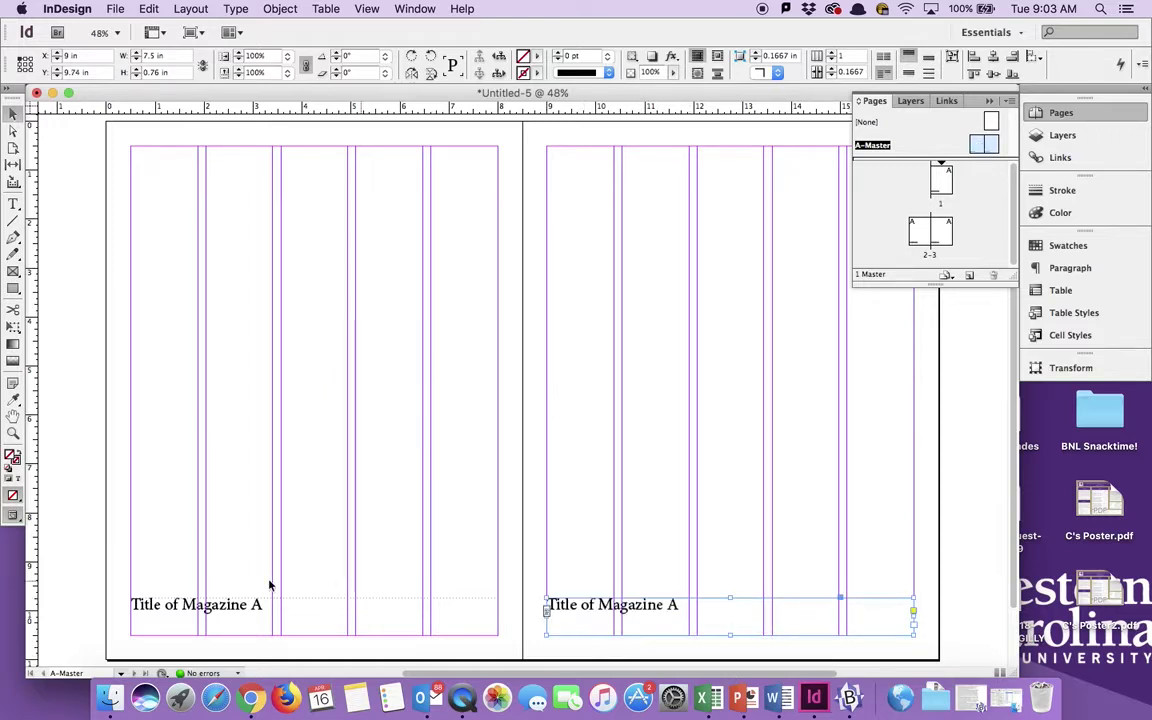
Remove the page number marker from the right page's footer and right-align its title text.
left_click(13, 204)
left_click(680, 605)
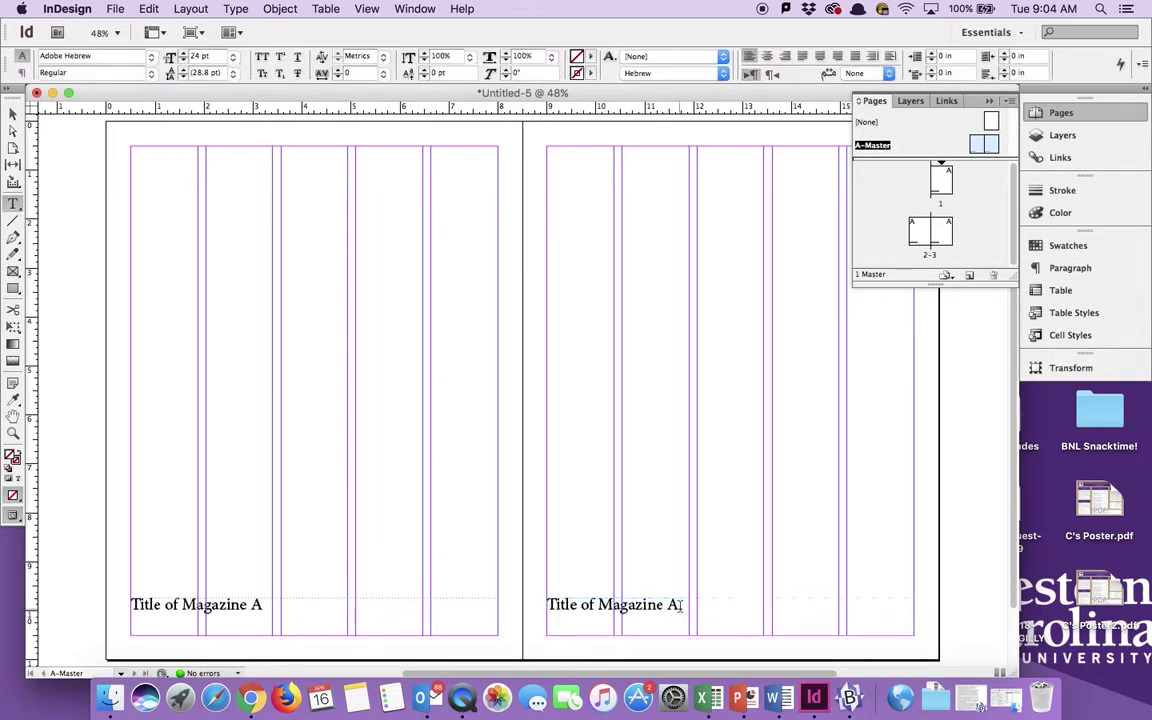
key("BackSpace")
key("BackSpace")
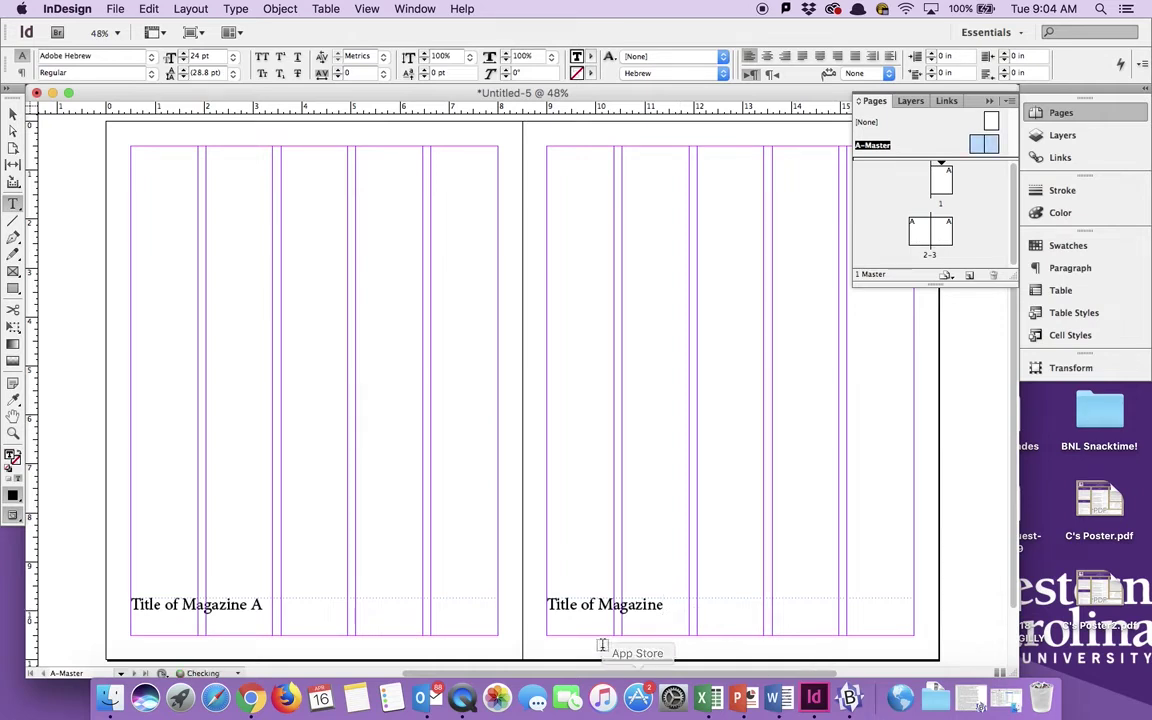
left_click(785, 57)
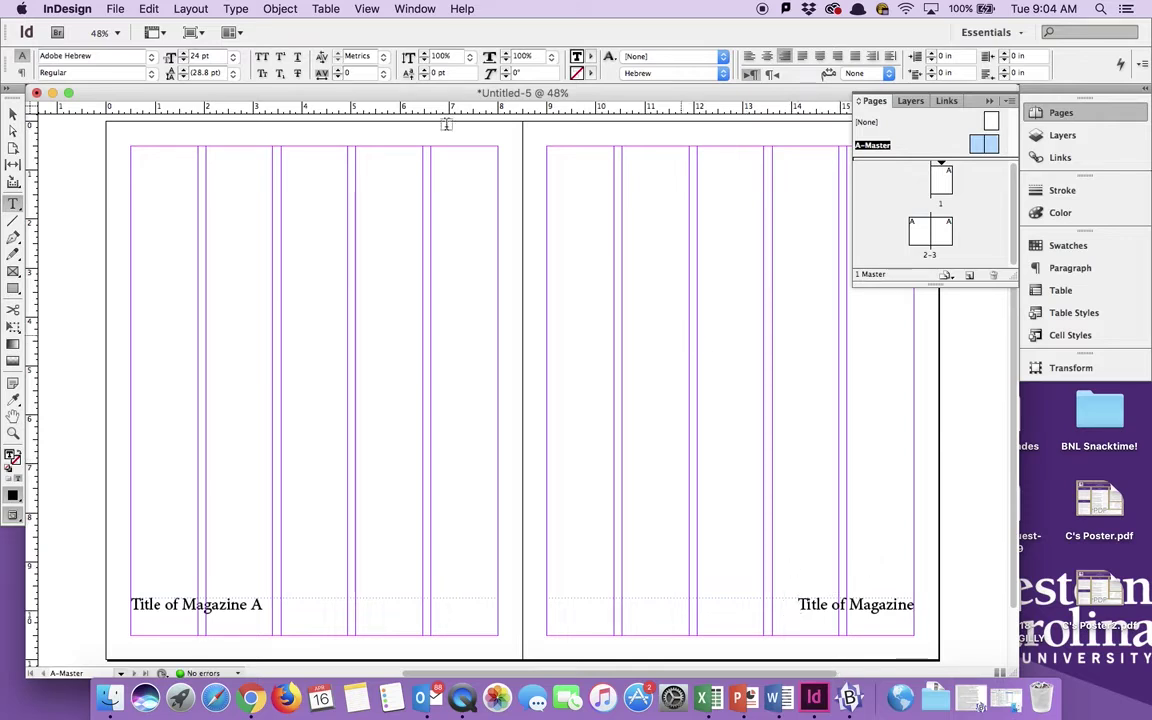
Insert a Current Page Number marker before "Title of Magazine" in the right page's footer, separated by a space.
left_click(250, 8)
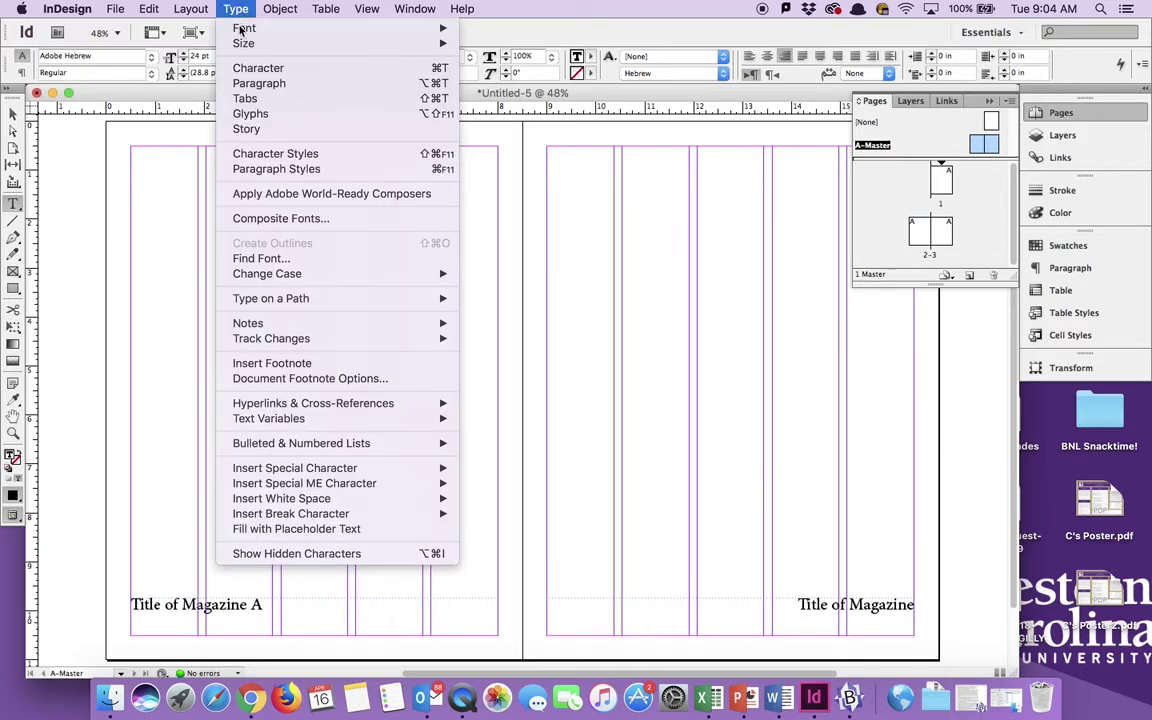
mouse_move(312, 467)
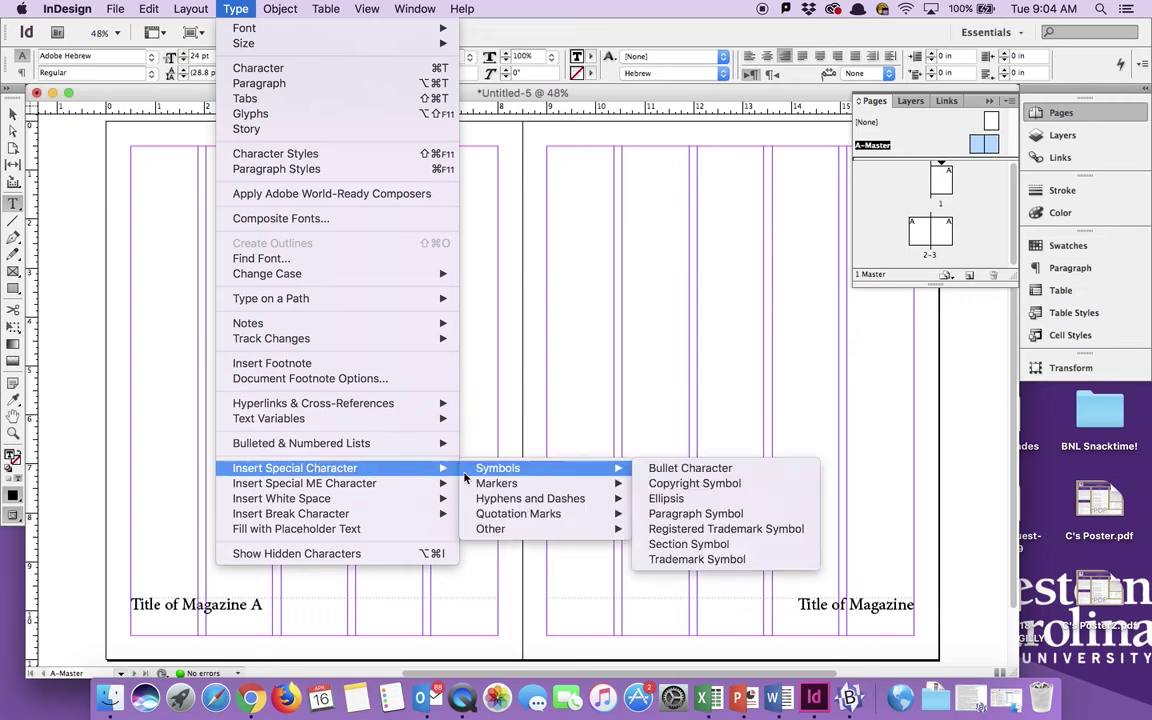
mouse_move(551, 486)
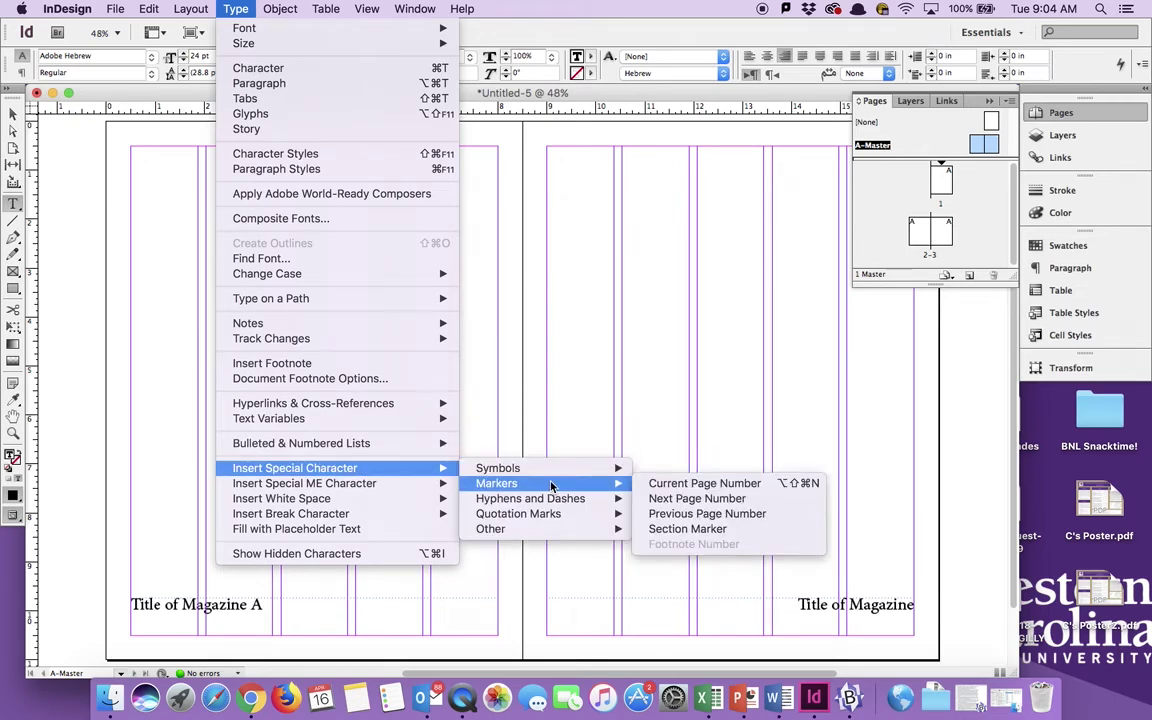
left_click(690, 483)
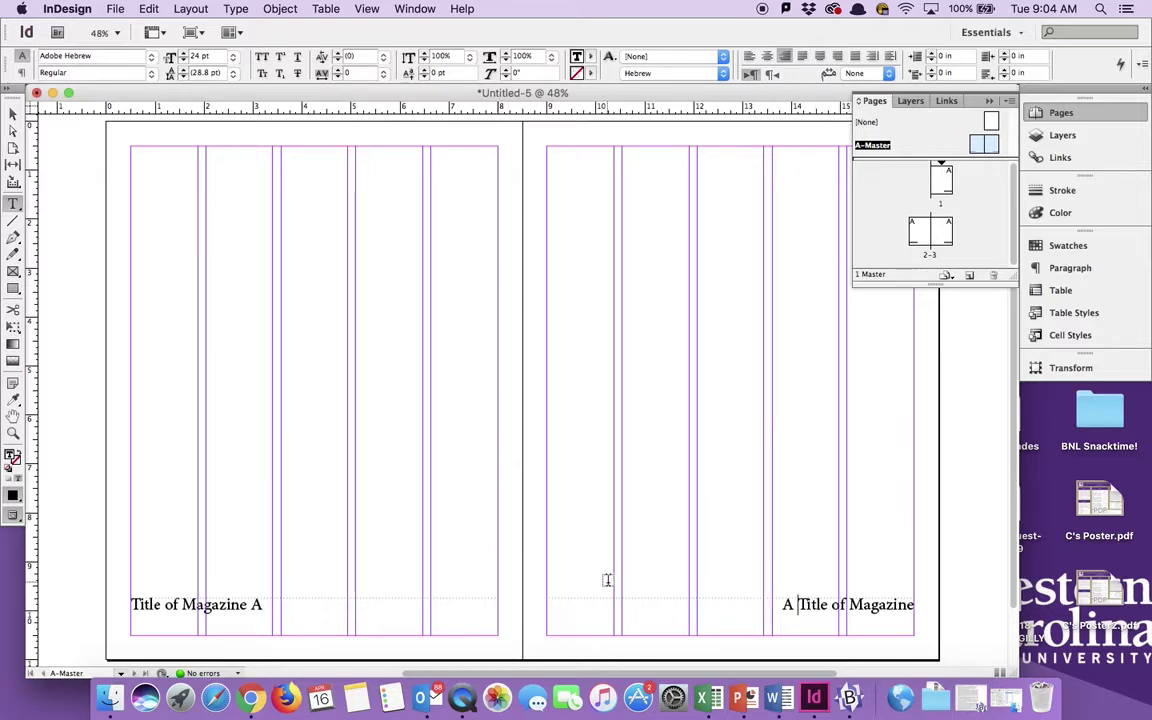
Rename the A-Master spread to "Review", keeping the prefix A.
right_click(877, 148)
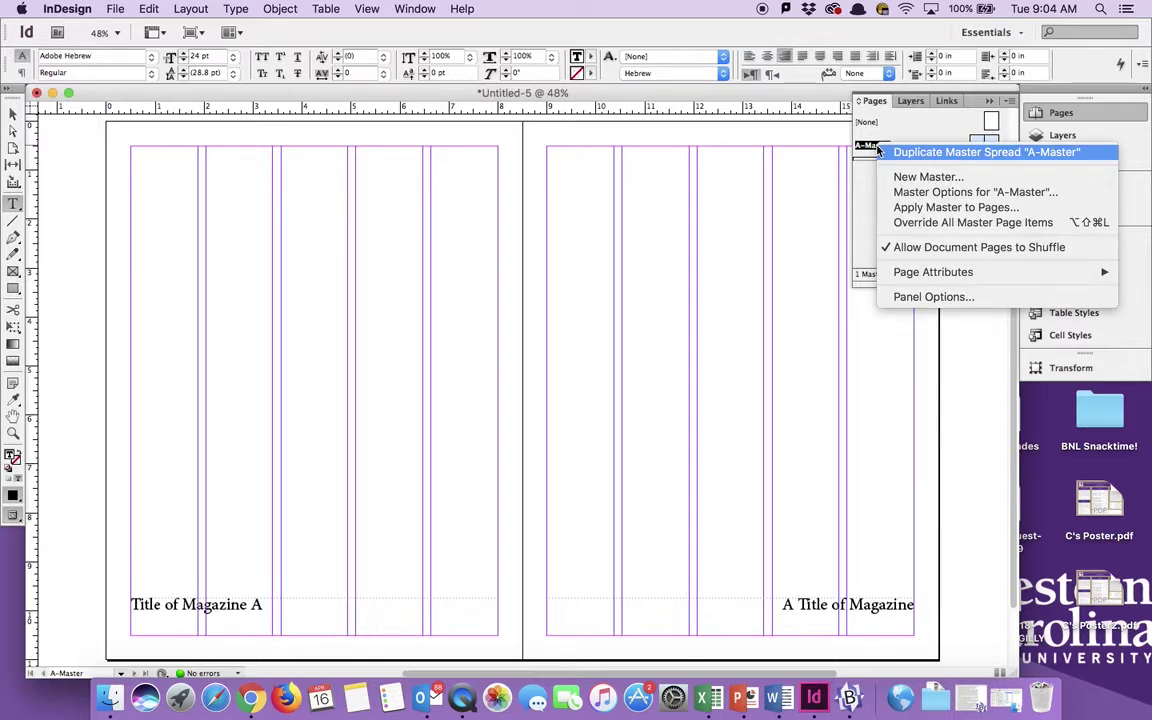
left_click(903, 192)
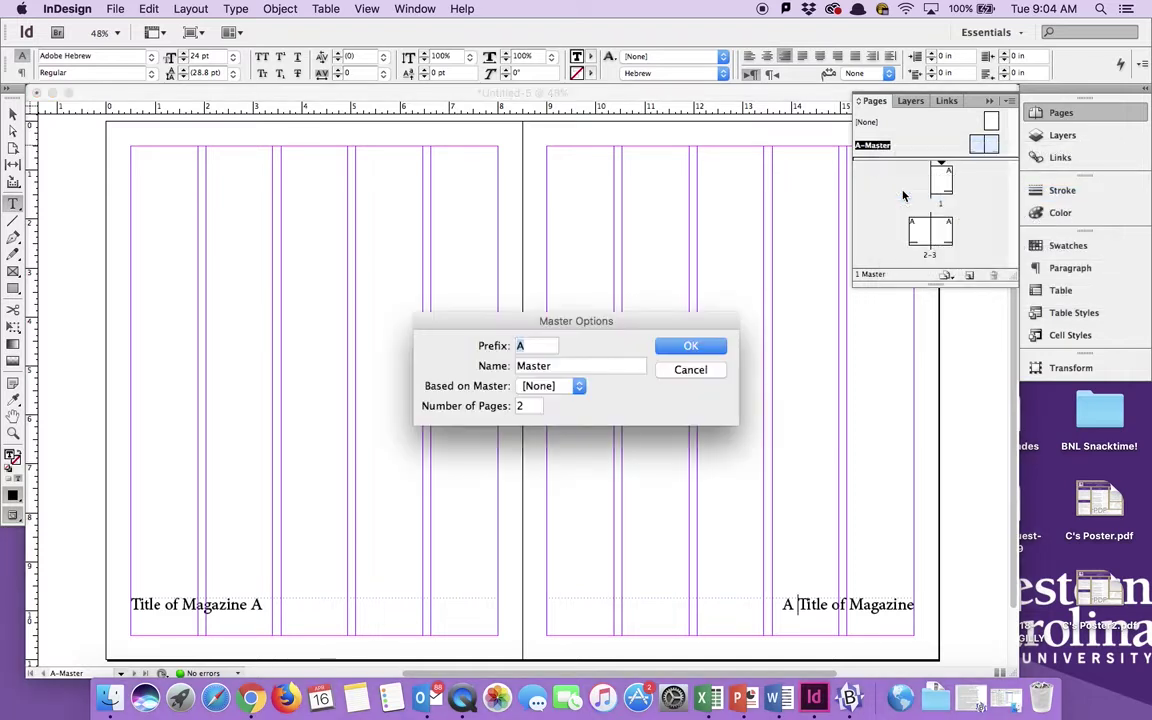
left_click(580, 366)
double_click(580, 366)
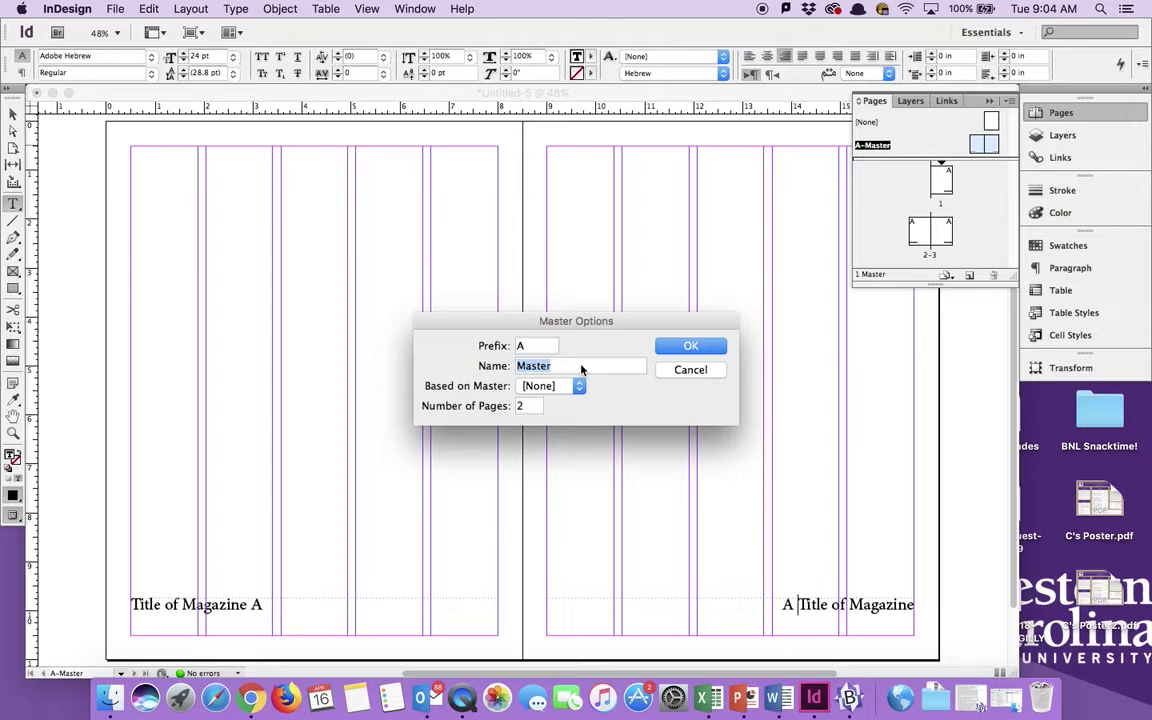
type("Review")
left_click(690, 346)
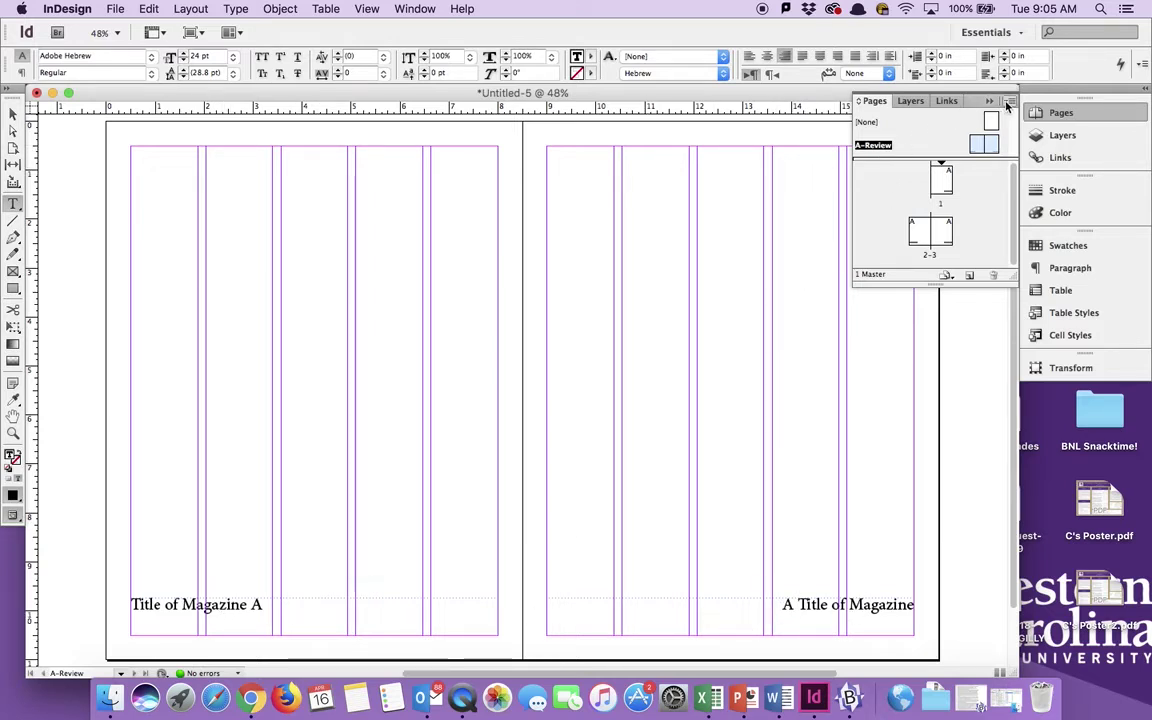
Create a two-page Letter master with prefix B, named "Feature" and based on A-Review.
left_click(1008, 104)
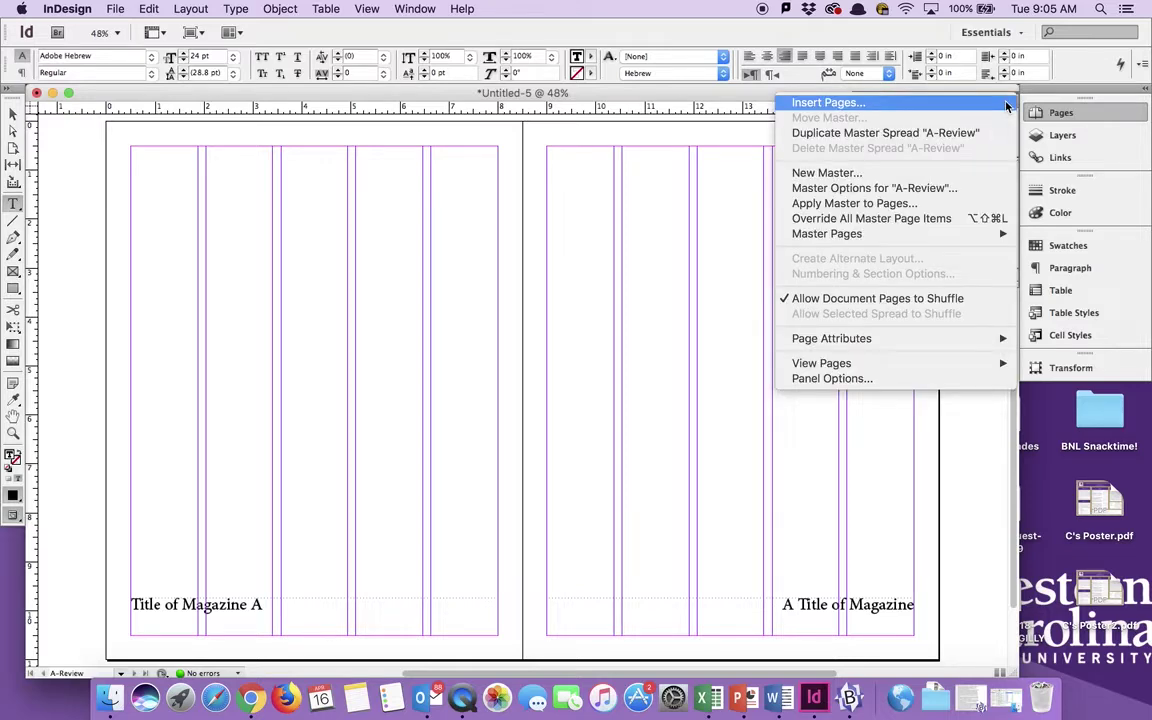
left_click(826, 173)
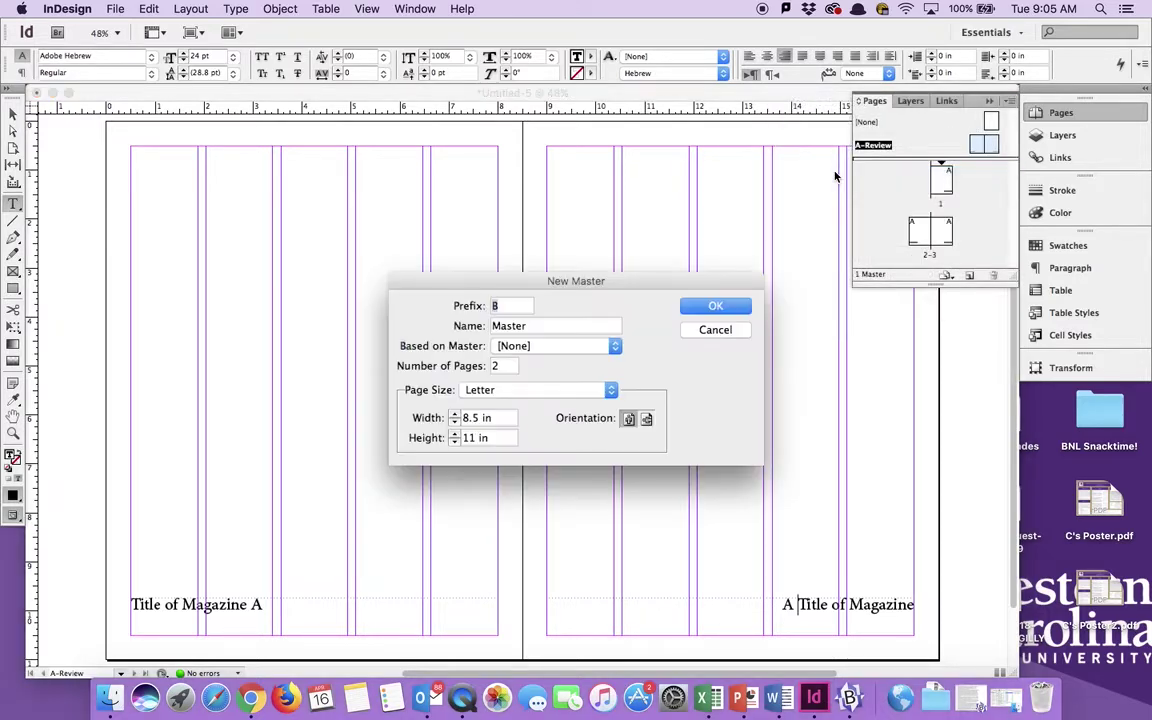
double_click(521, 327)
type("Featur")
left_click(558, 346)
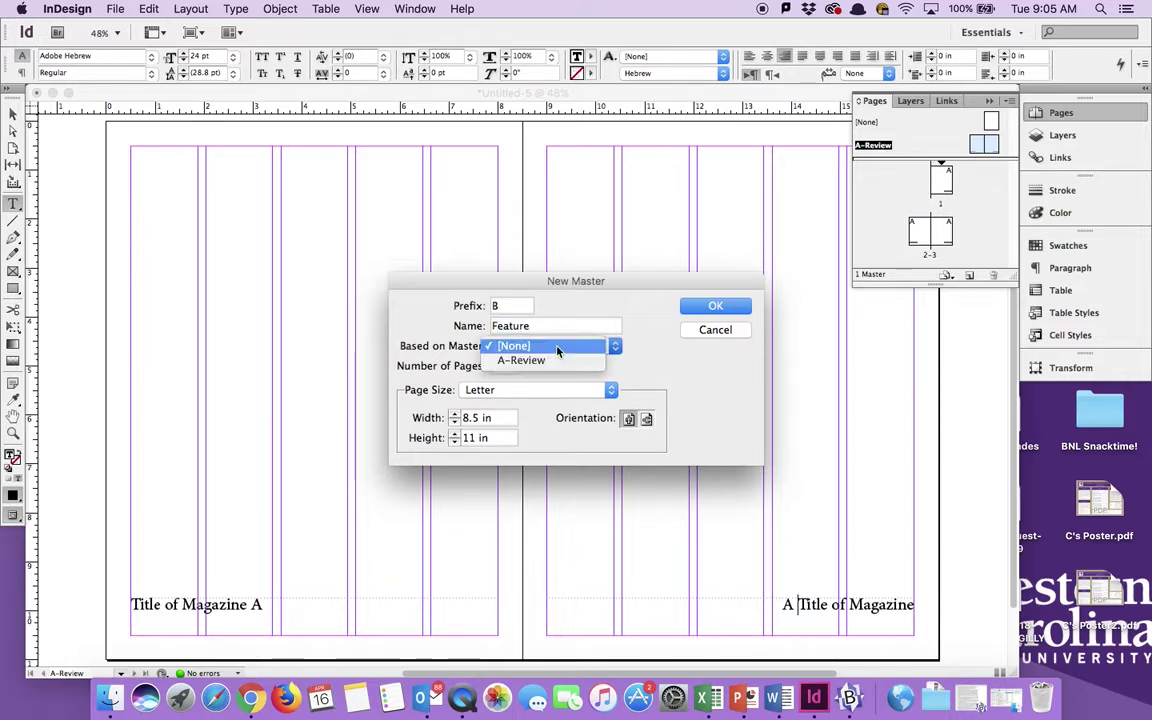
left_click(545, 361)
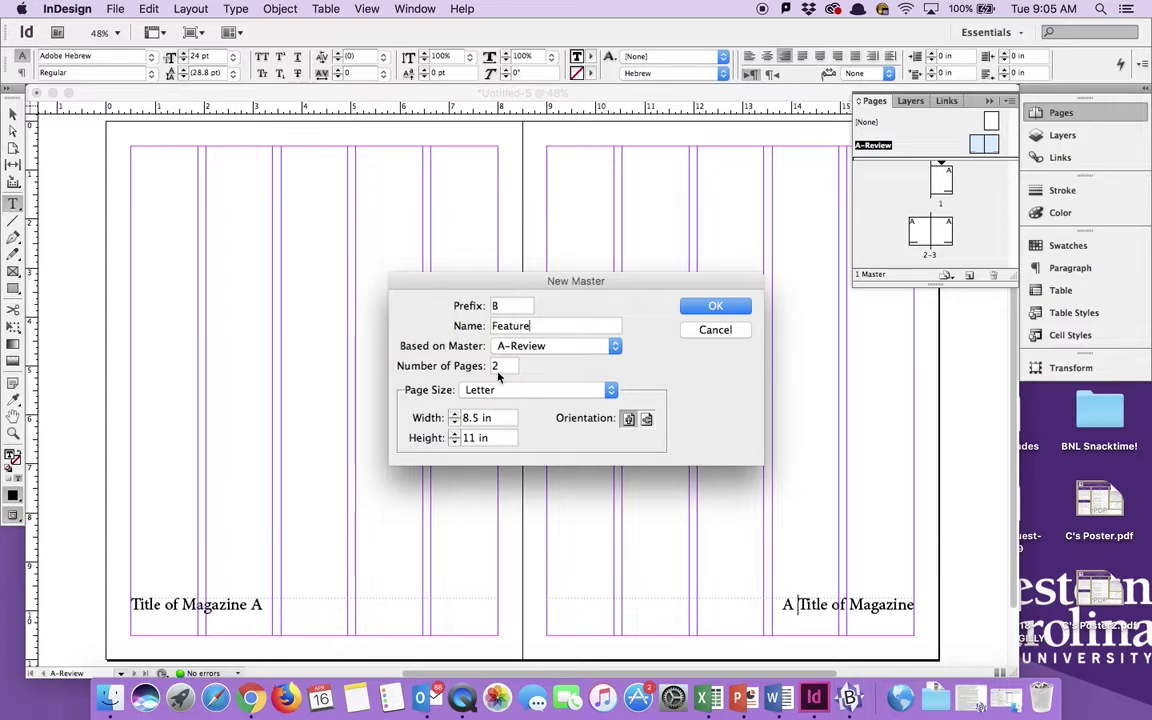
left_click(712, 307)
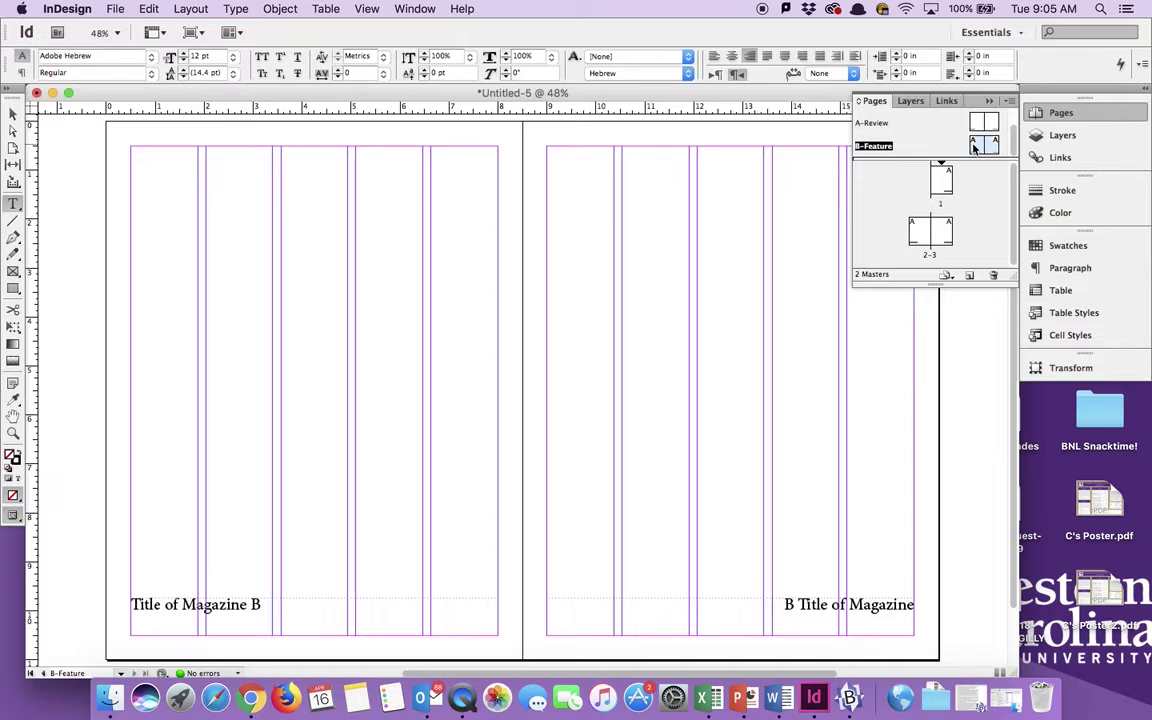
Open the A-Review master and draw a rectangle frame about 7.5 by 2.75 in across the upper margin area of its left page.
left_click(873, 124)
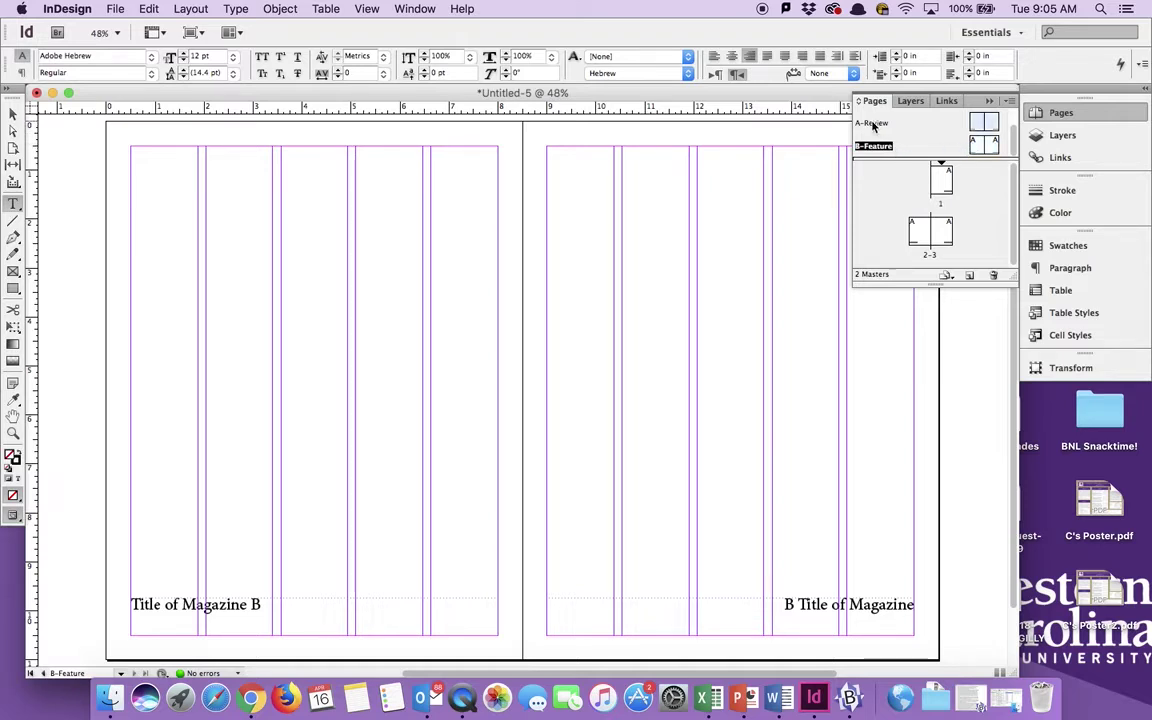
double_click(873, 124)
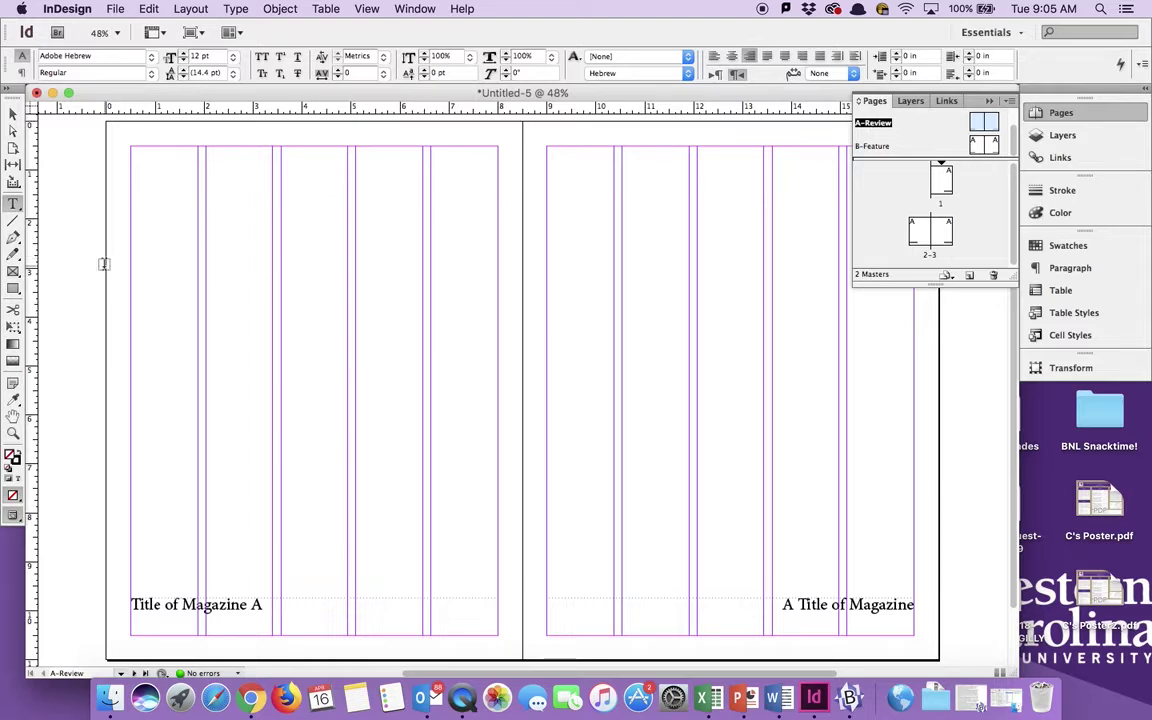
left_click(13, 271)
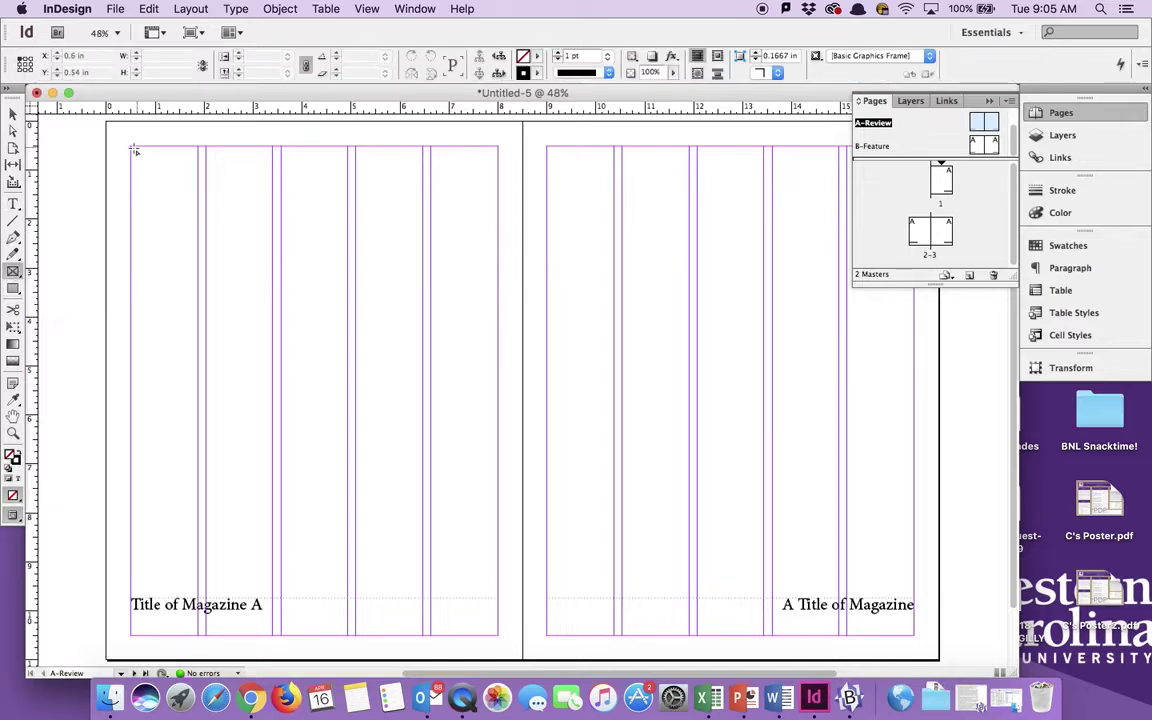
left_click_drag(130, 148, 501, 283)
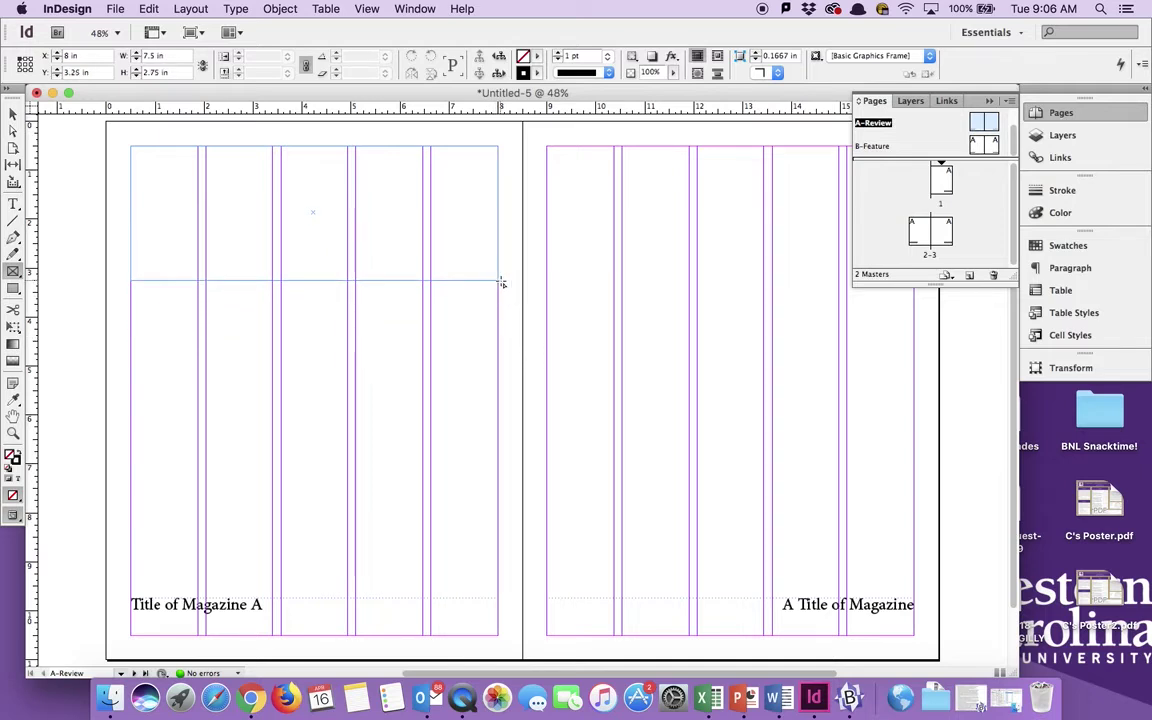
Draw three shallow text frames spanning all columns, stacked below the image frame on the Review master's left page.
left_click(13, 203)
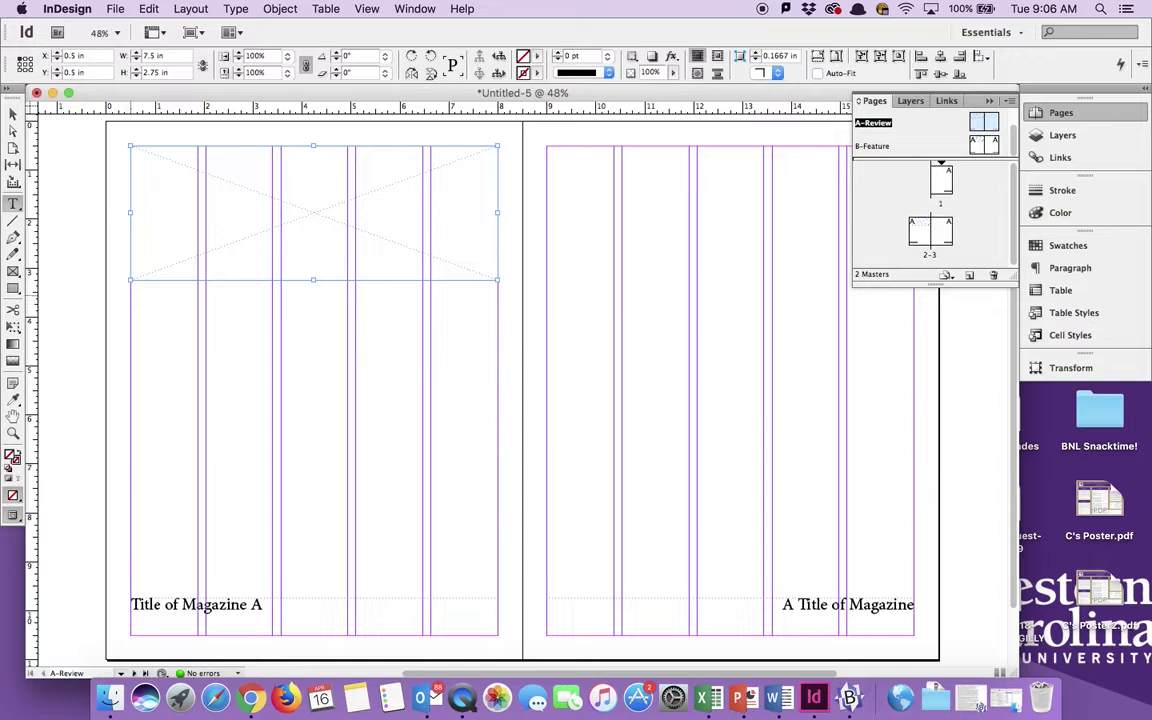
left_click_drag(130, 296, 496, 322)
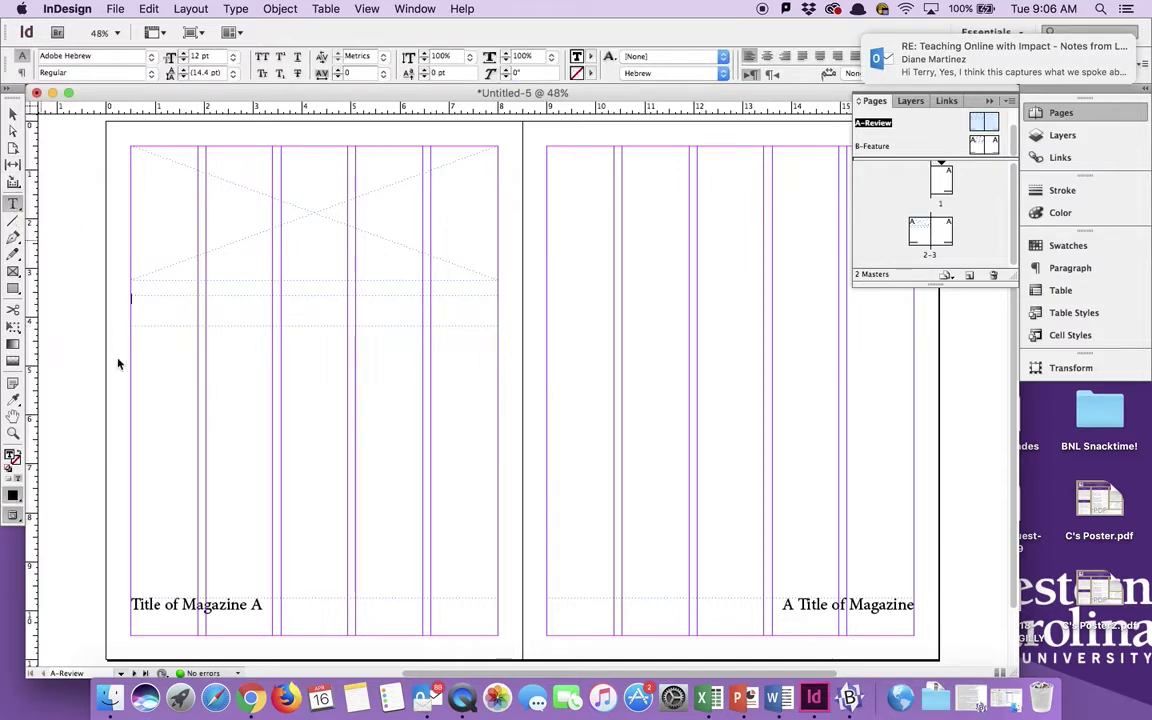
left_click_drag(131, 346, 497, 361)
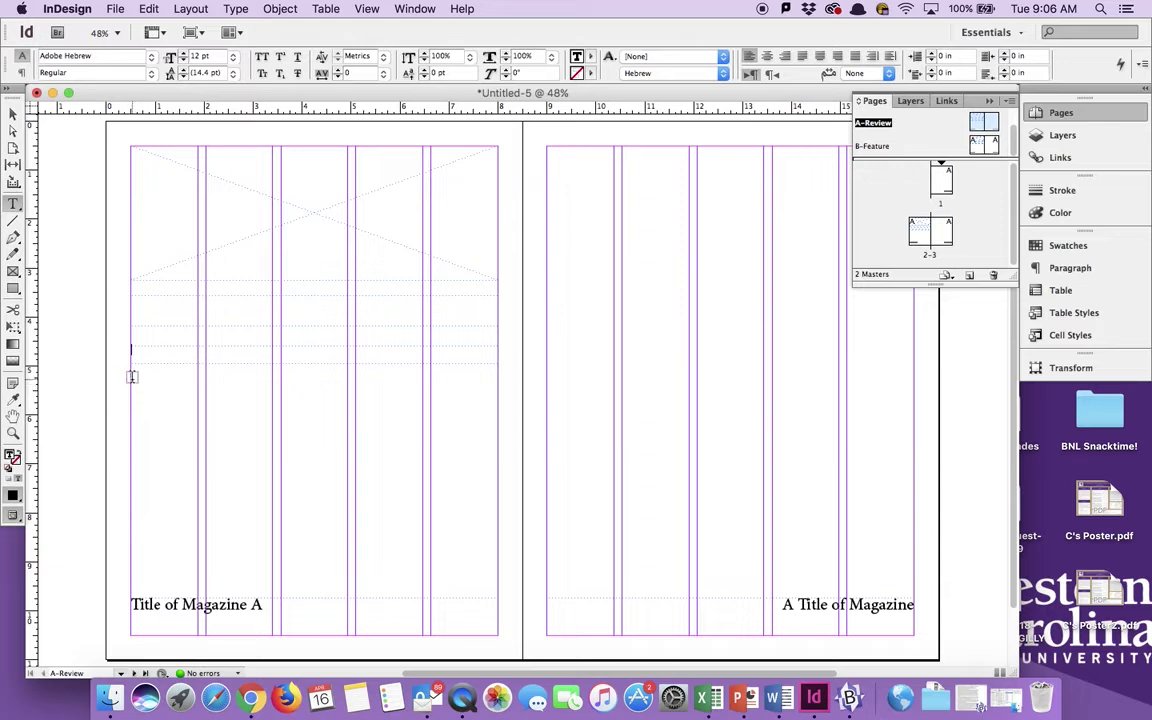
left_click_drag(131, 378, 499, 404)
Hide the guides to view the frame layout on its own, and show them again.
left_click(367, 10)
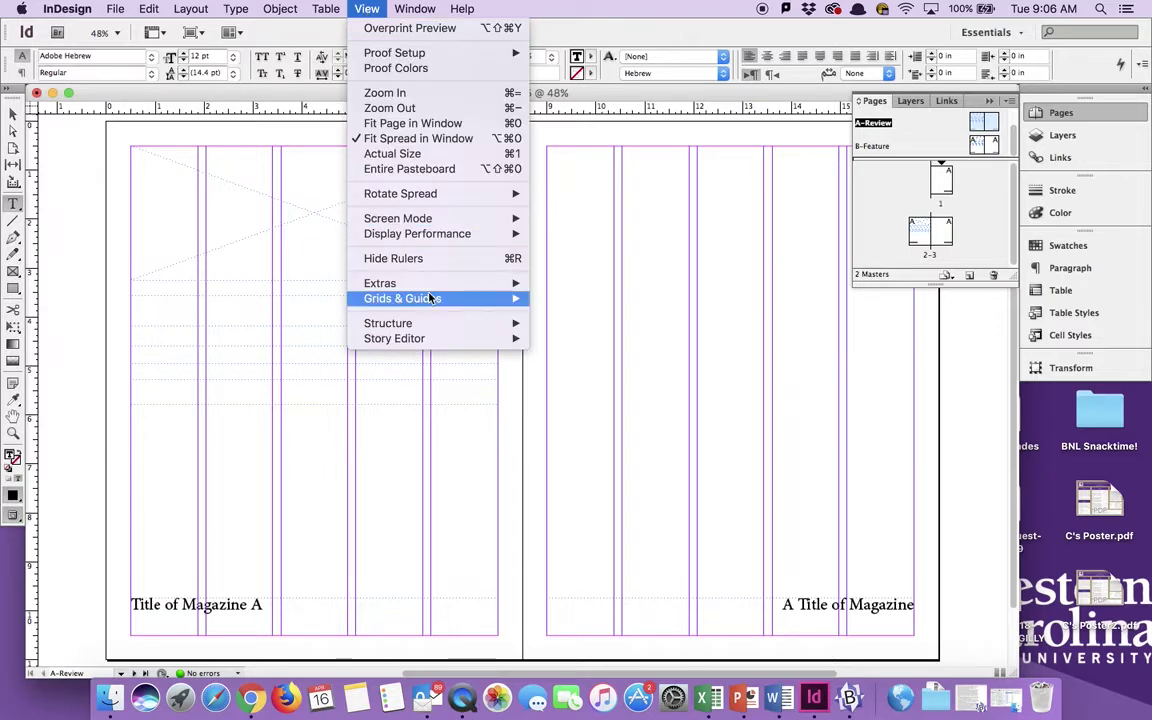
mouse_move(432, 298)
left_click(600, 300)
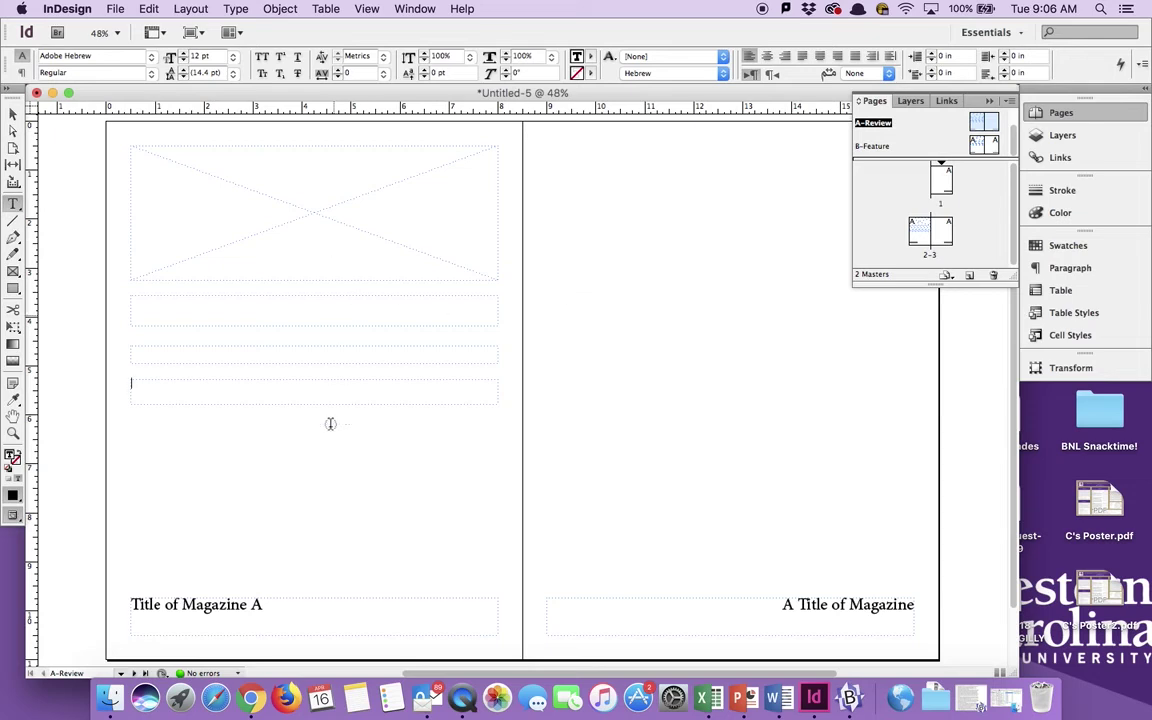
left_click(366, 9)
mouse_move(425, 303)
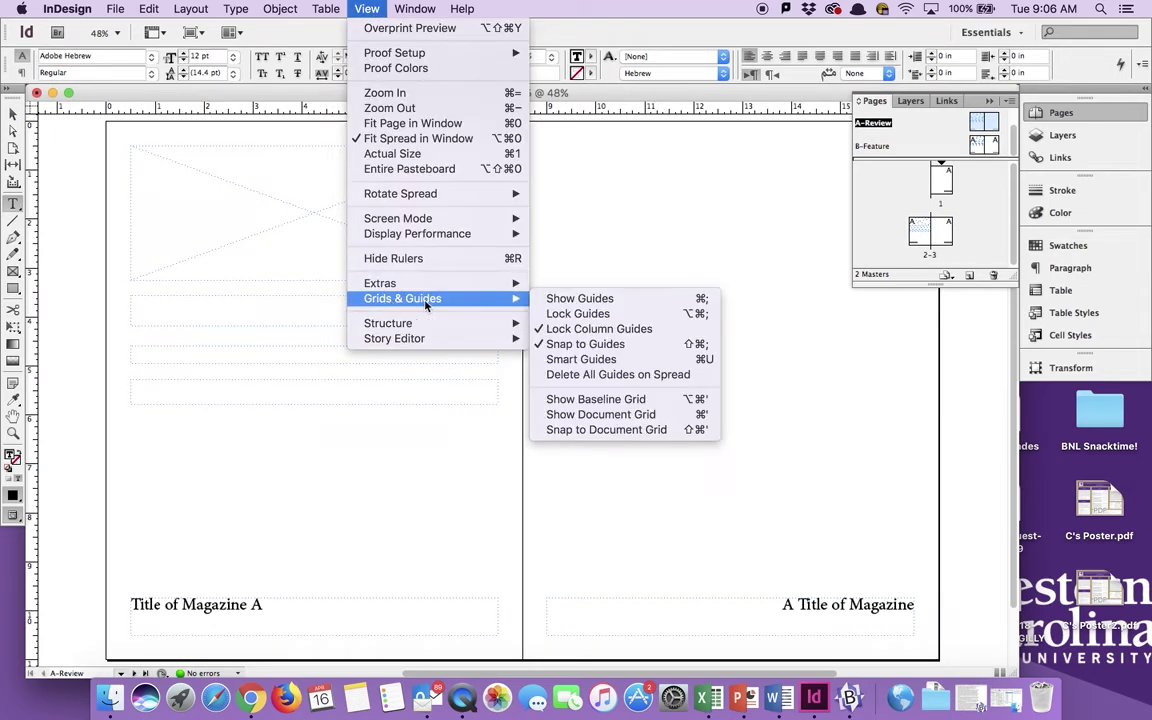
left_click(362, 9)
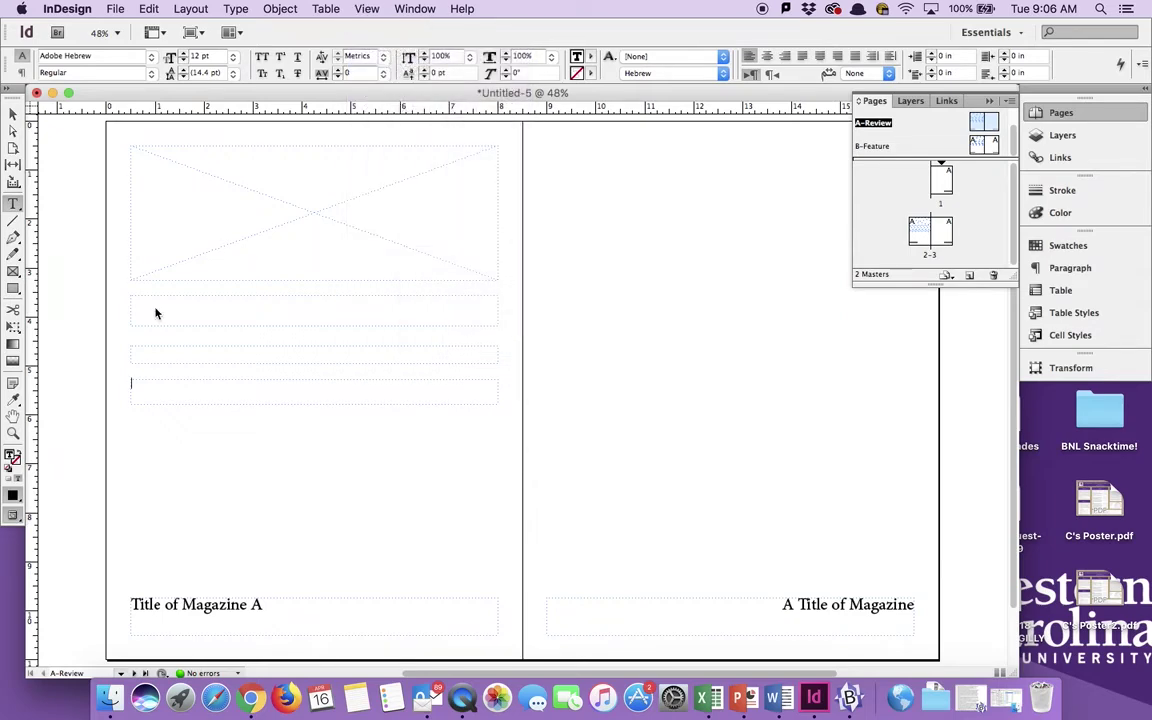
left_click(368, 9)
mouse_move(400, 298)
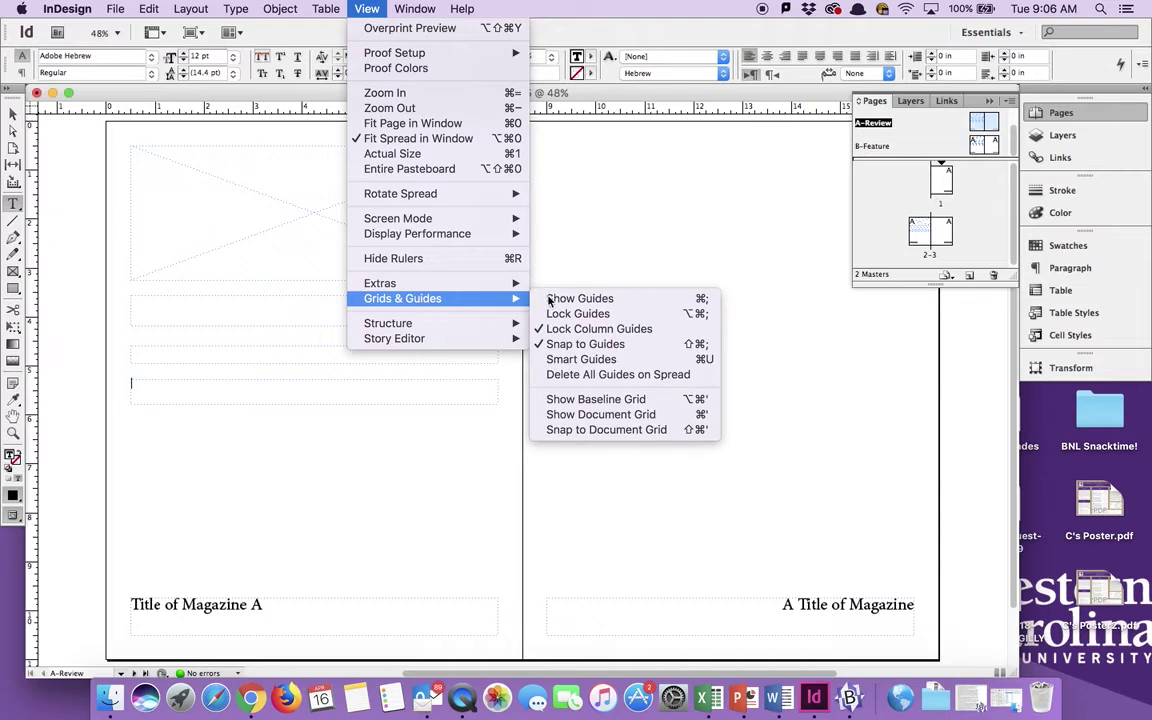
left_click(552, 298)
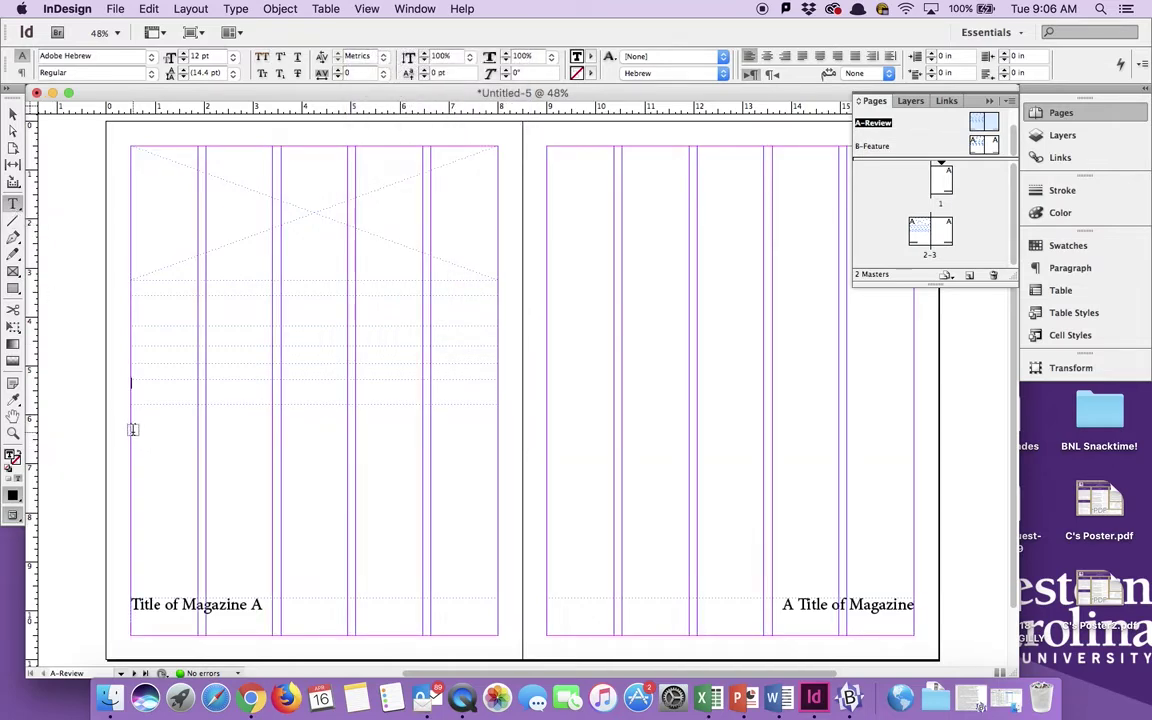
Add two text frames about 3.07 in wide and 3 in high above the left footer, spanning the first two and last two columns.
left_click_drag(131, 432, 276, 574)
left_click(12, 113)
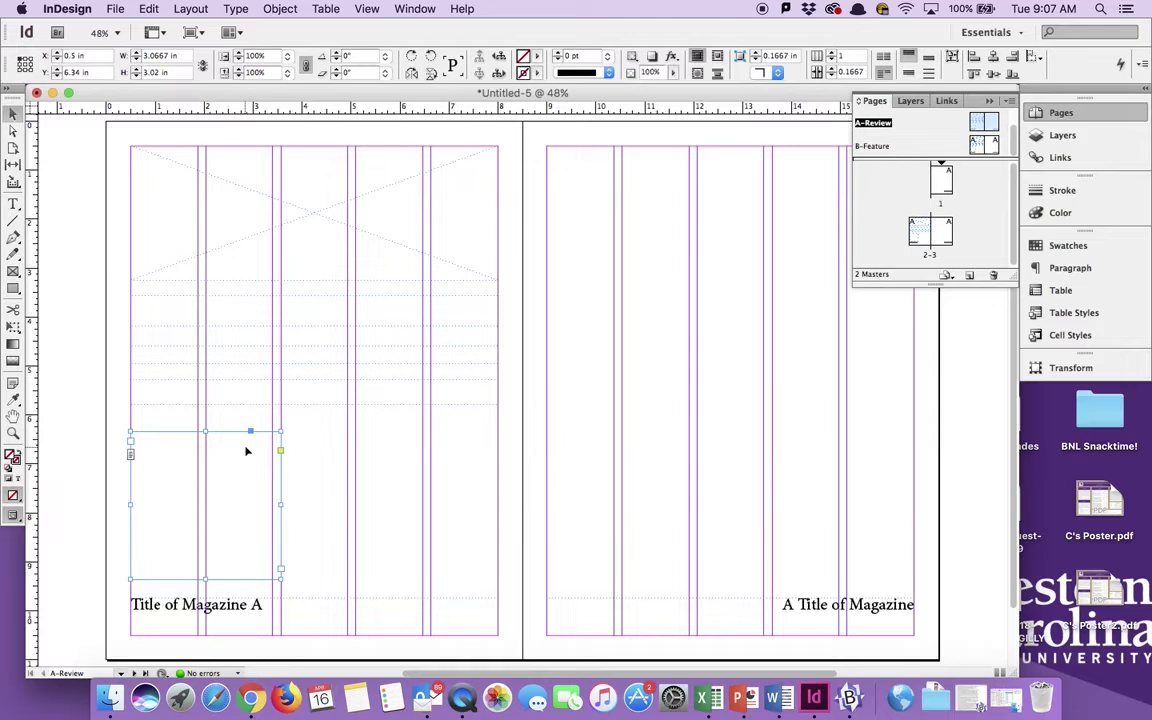
left_click_drag(145, 583, 422, 585)
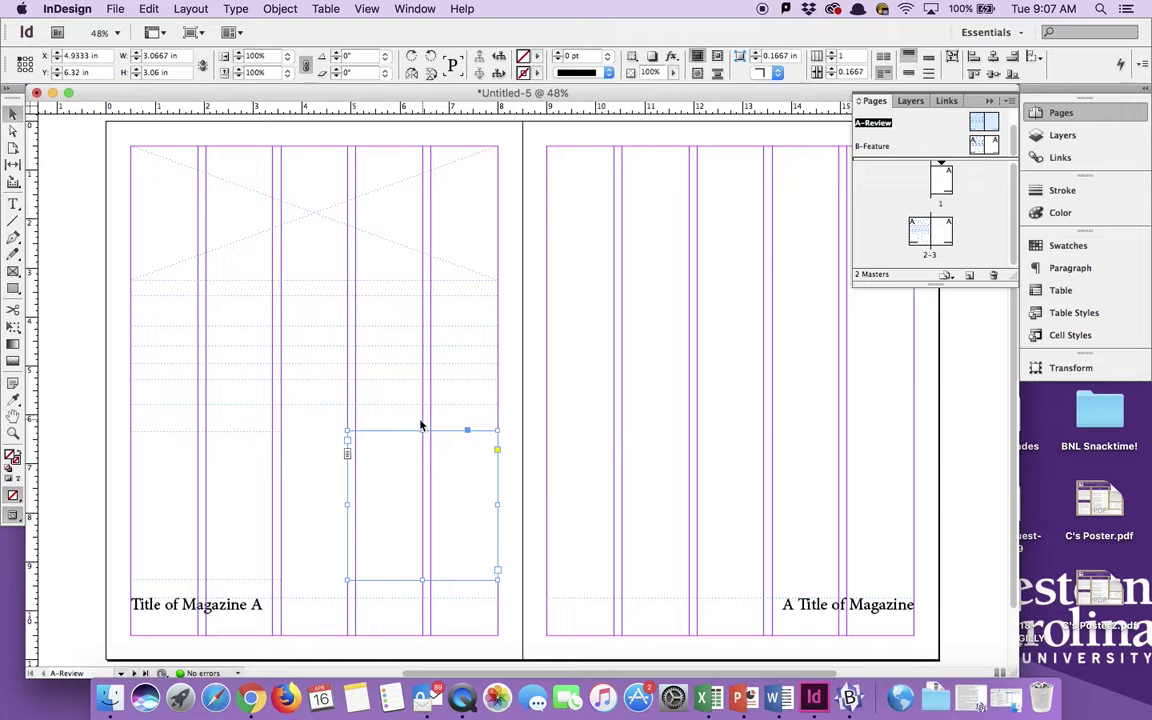
Turn on Smart Guides and resize the text frame over the last two columns so its upper and lower edges match its neighbour.
left_click_drag(422, 431, 421, 430)
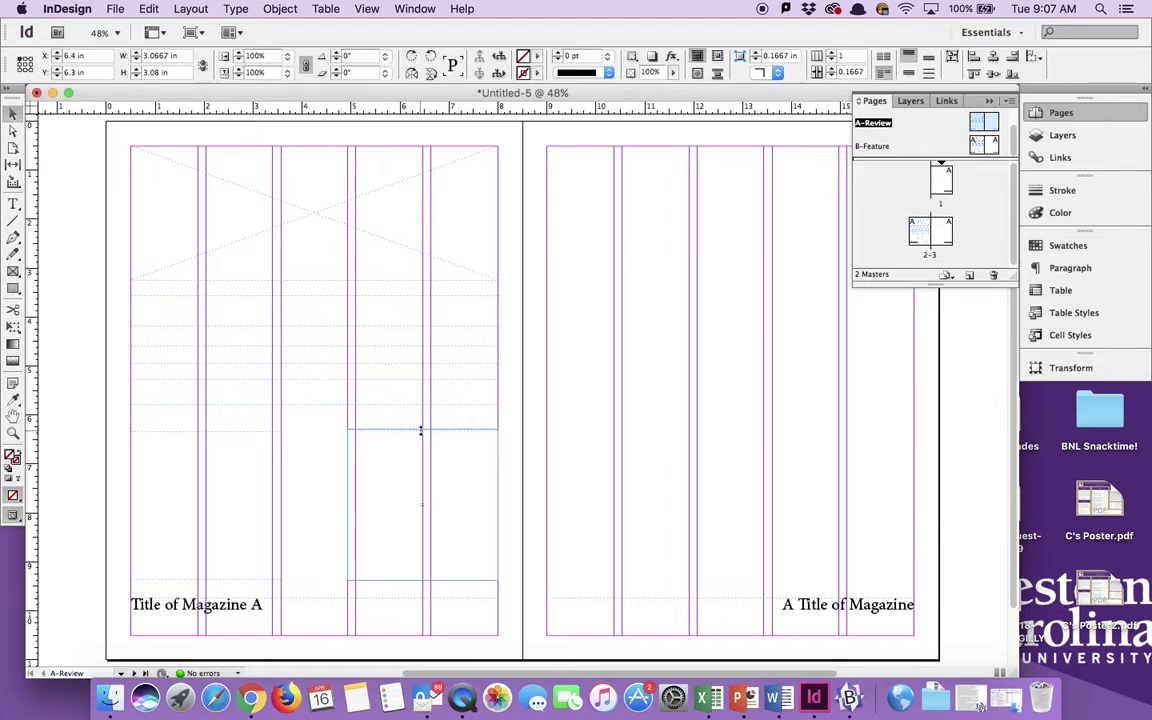
left_click(366, 8)
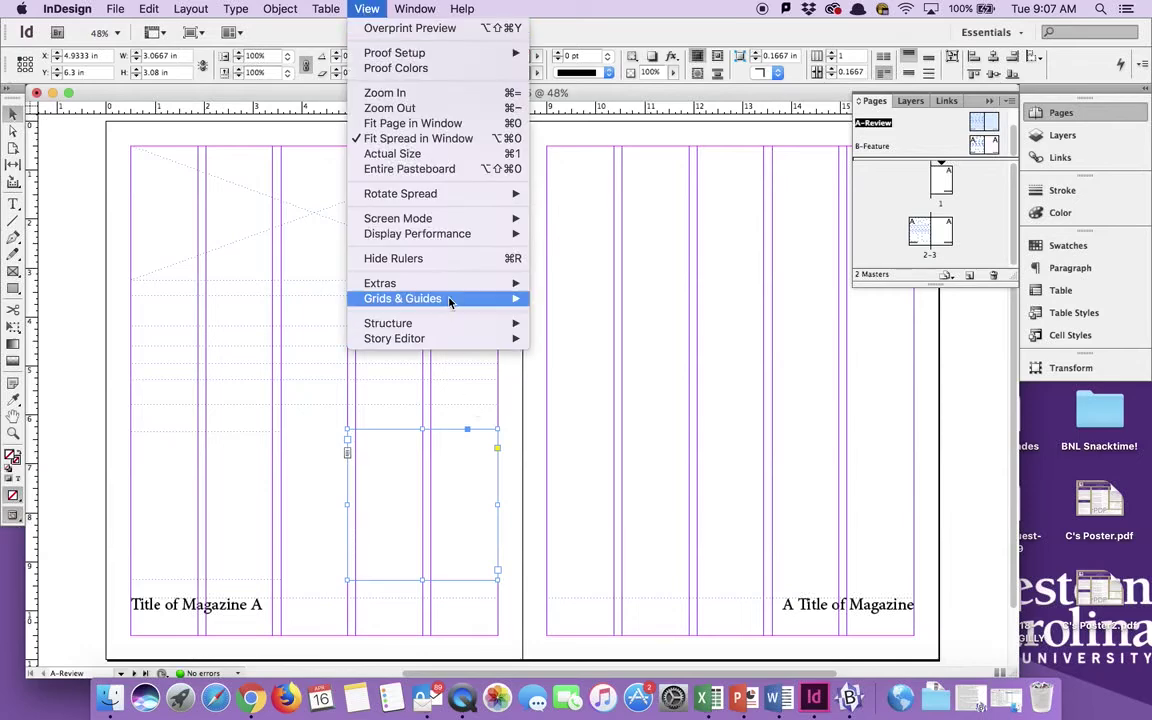
mouse_move(452, 301)
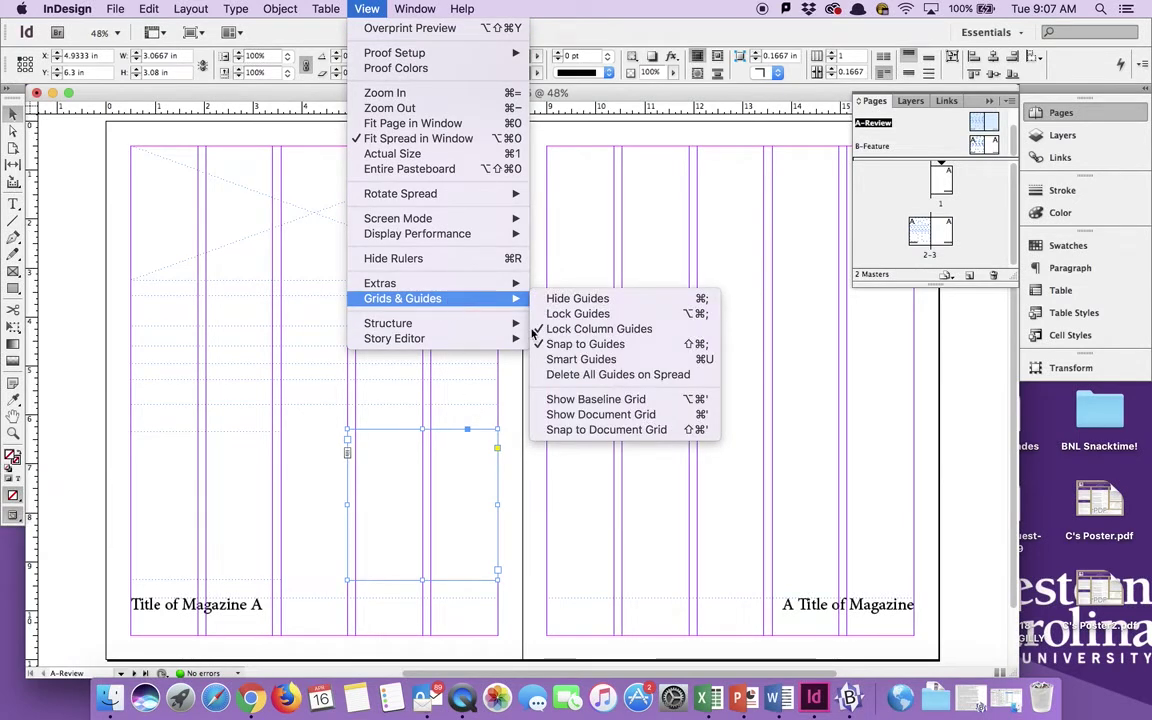
left_click(560, 359)
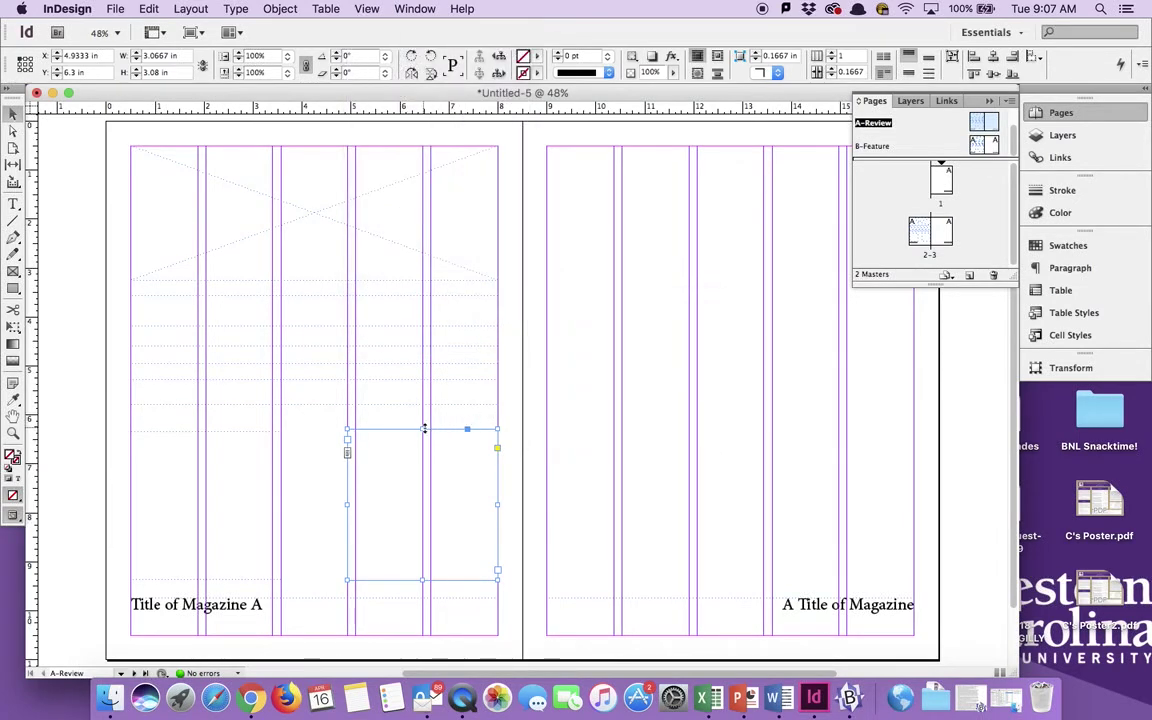
mouse_move(424, 428)
left_mouse_down()
mouse_move(418, 446)
mouse_move(417, 432)
left_mouse_up()
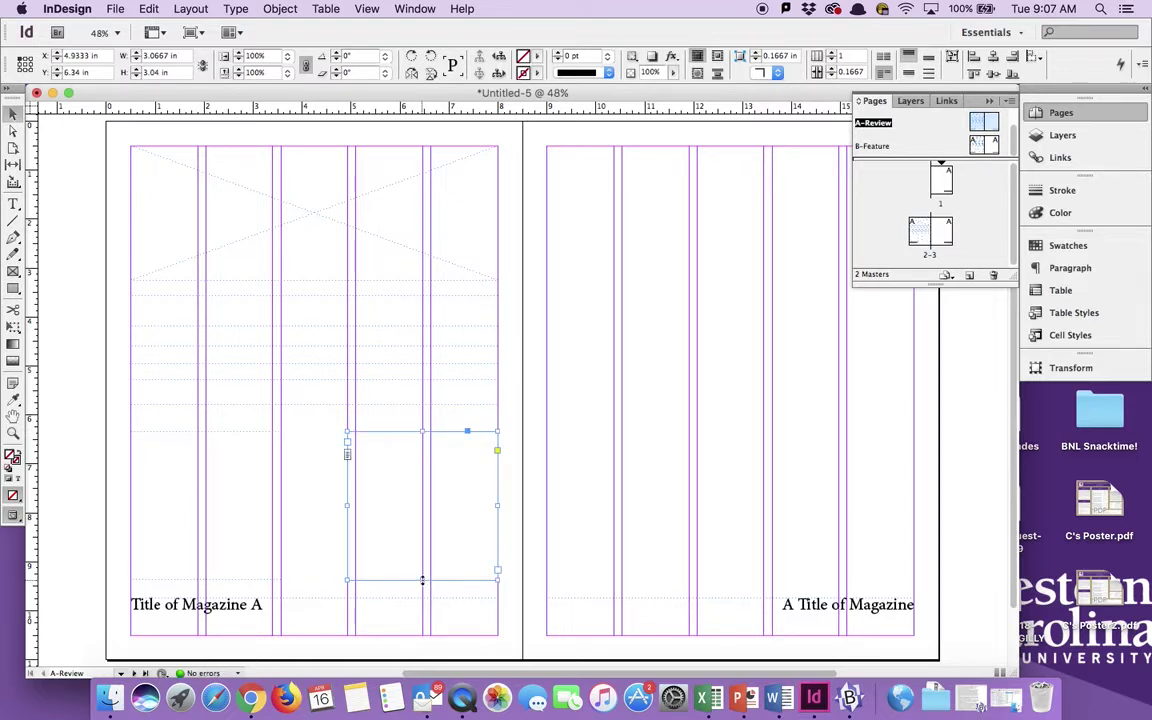
left_click_drag(422, 580, 420, 578)
Copy the image frame and five text frames above the footer and place the duplicates on the right page at X 9 in, Y 0.5 in.
left_click_drag(349, 457, 511, 592)
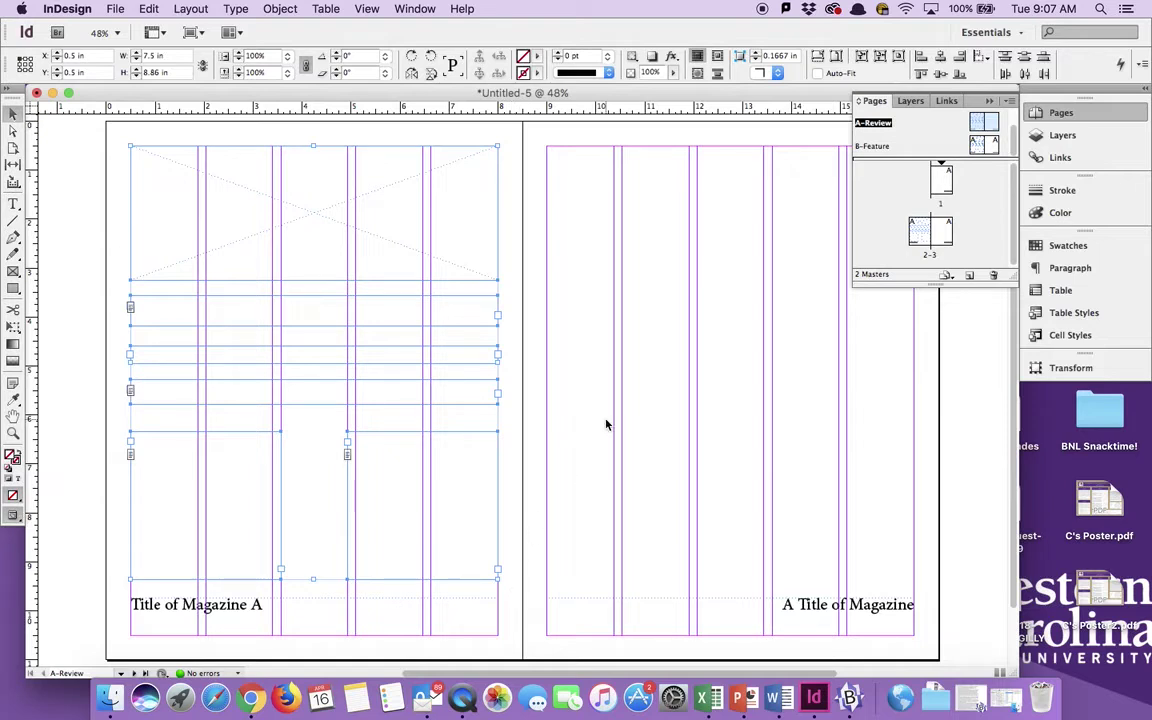
key("super+v")
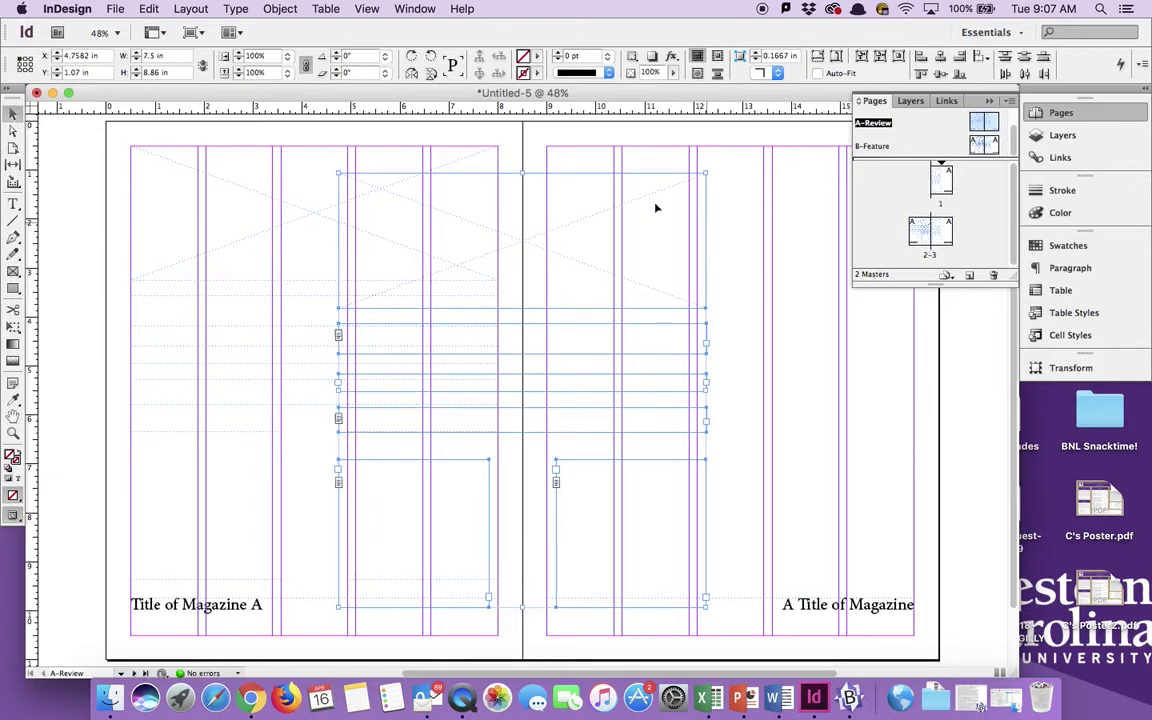
left_click_drag(530, 193, 738, 169)
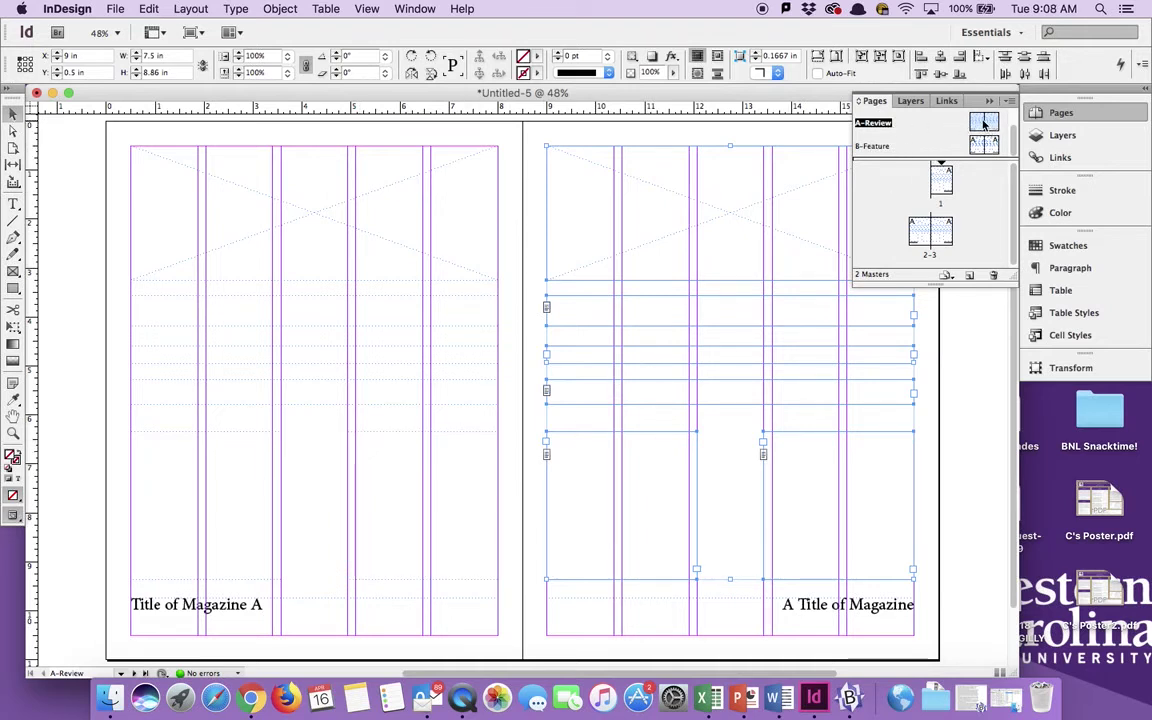
Open the B-Feature master and change its Based on Master option to [None].
double_click(879, 148)
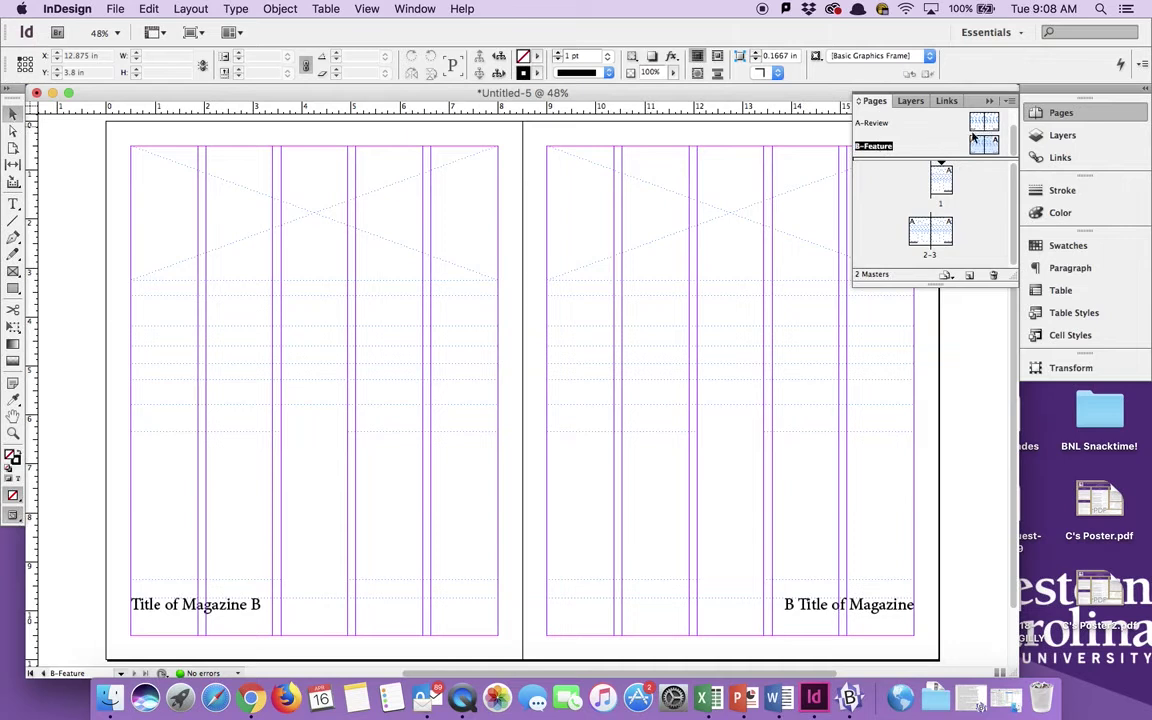
right_click(884, 148)
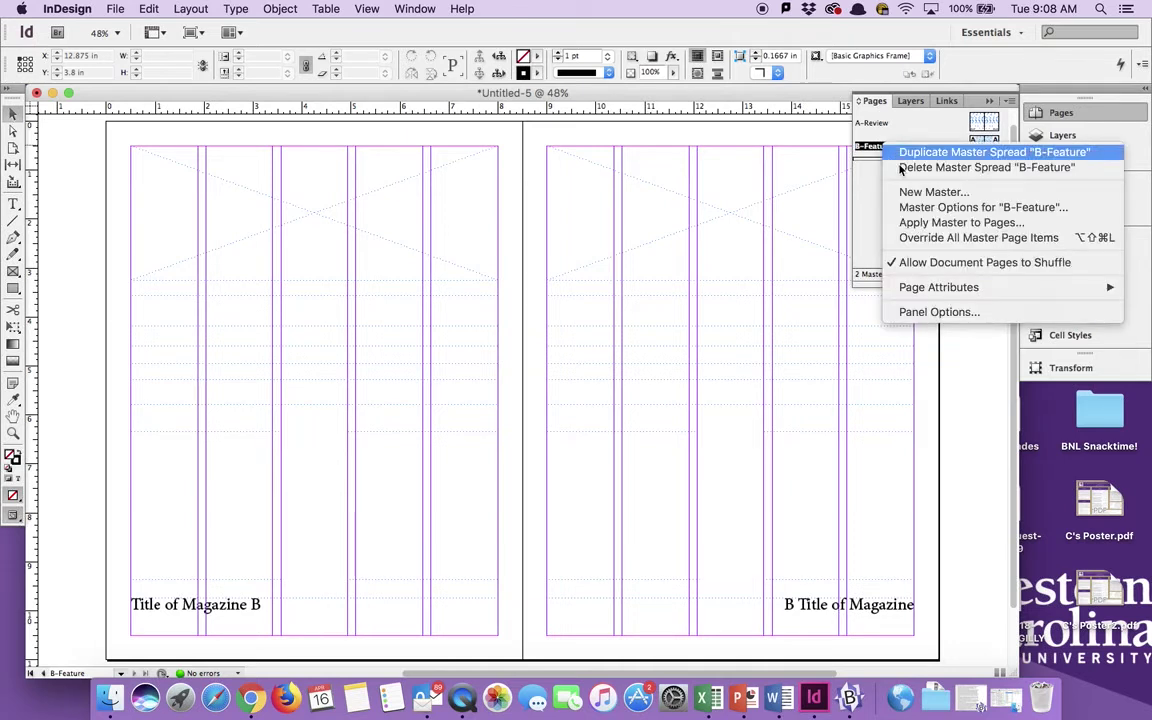
left_click(930, 209)
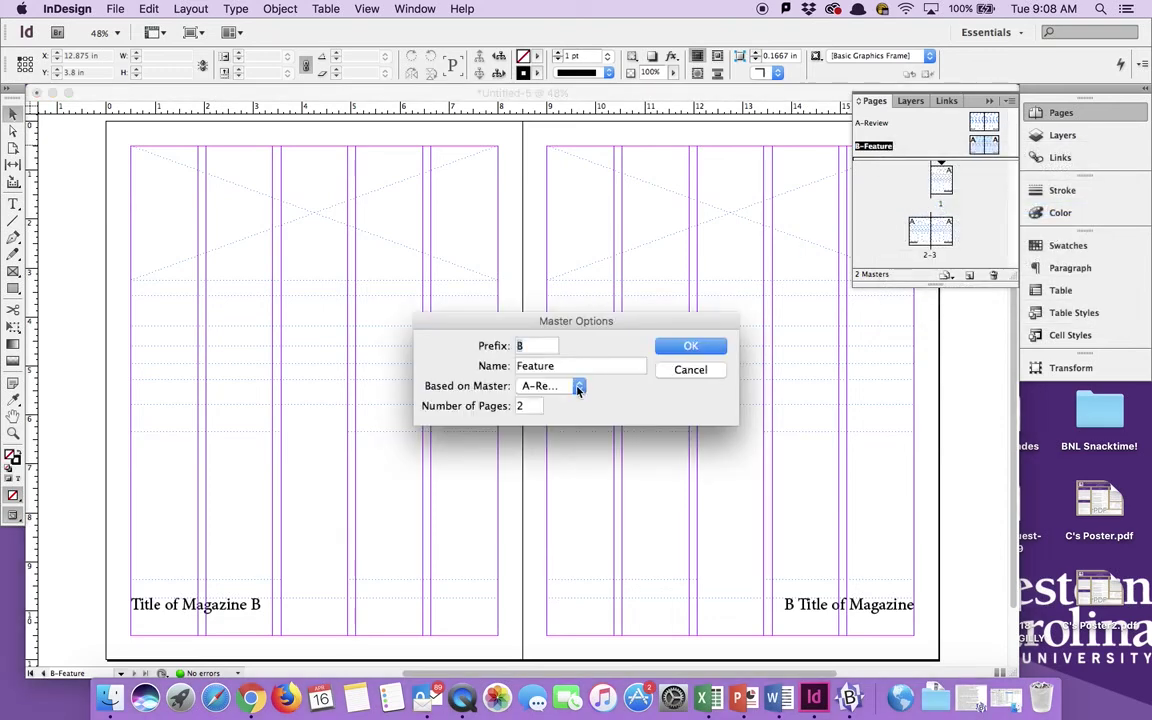
left_click(578, 387)
left_click(540, 368)
left_click(696, 352)
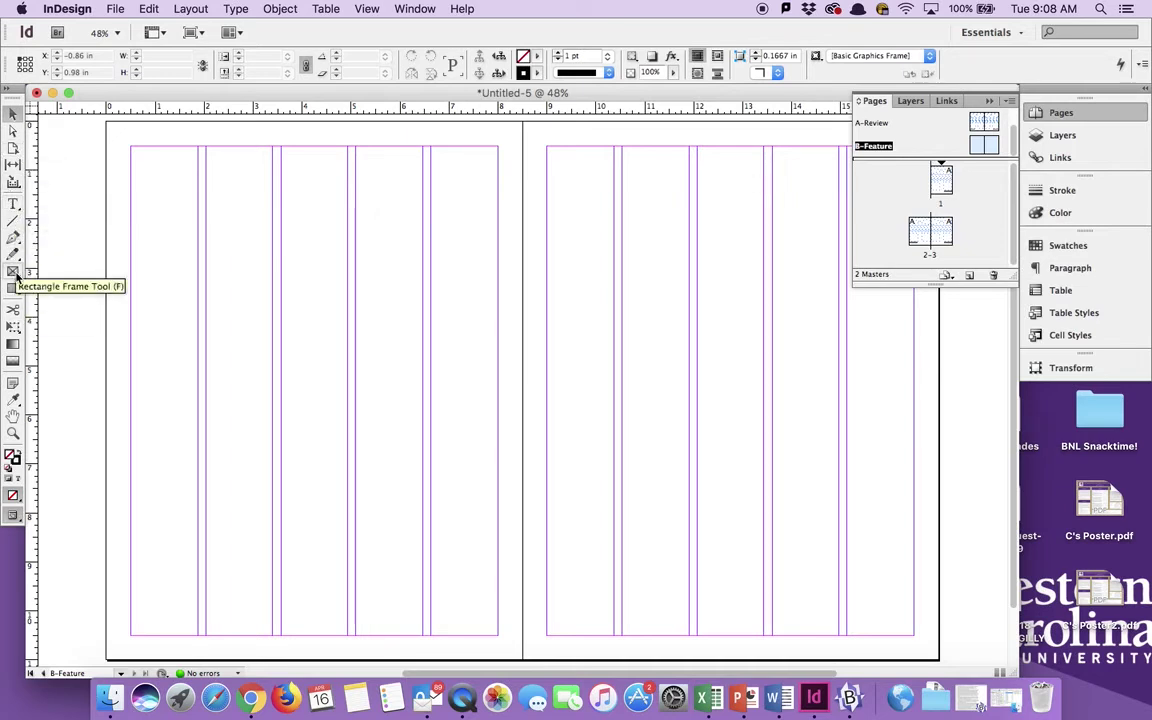
Draw a text frame about 7.5 by 2.3 in across the left page's upper margin area and a 3.84 by 4.25 in image frame in its lower left corner.
left_click(13, 205)
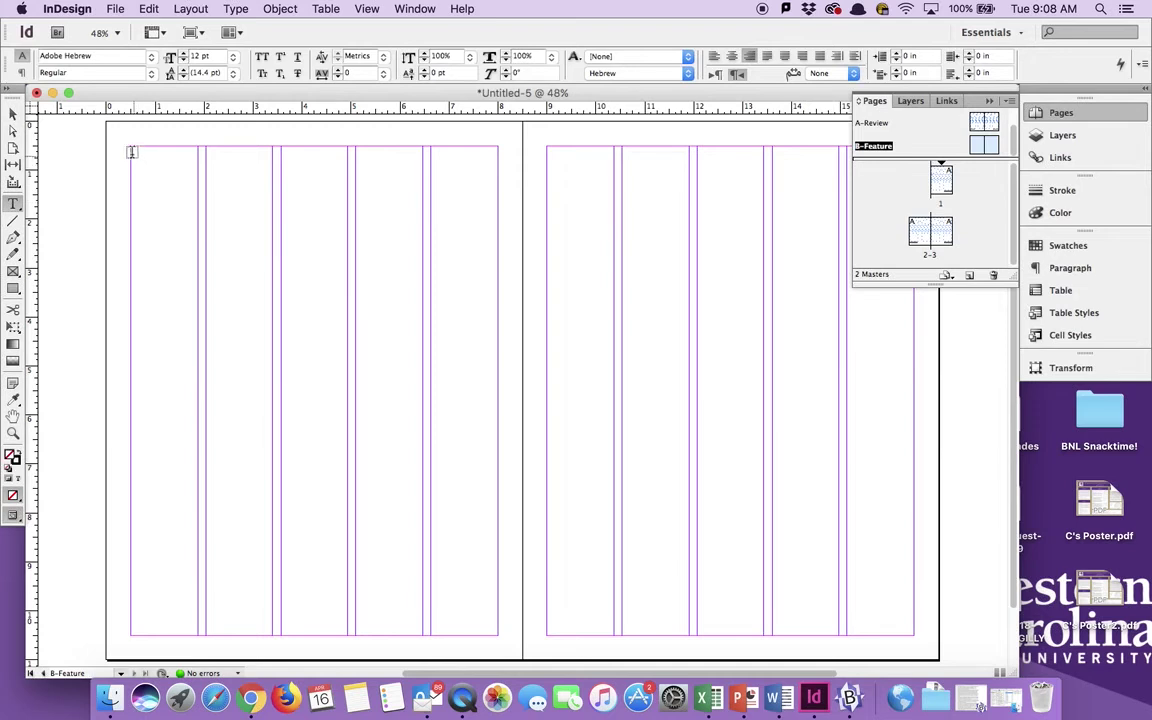
left_click_drag(131, 152, 496, 263)
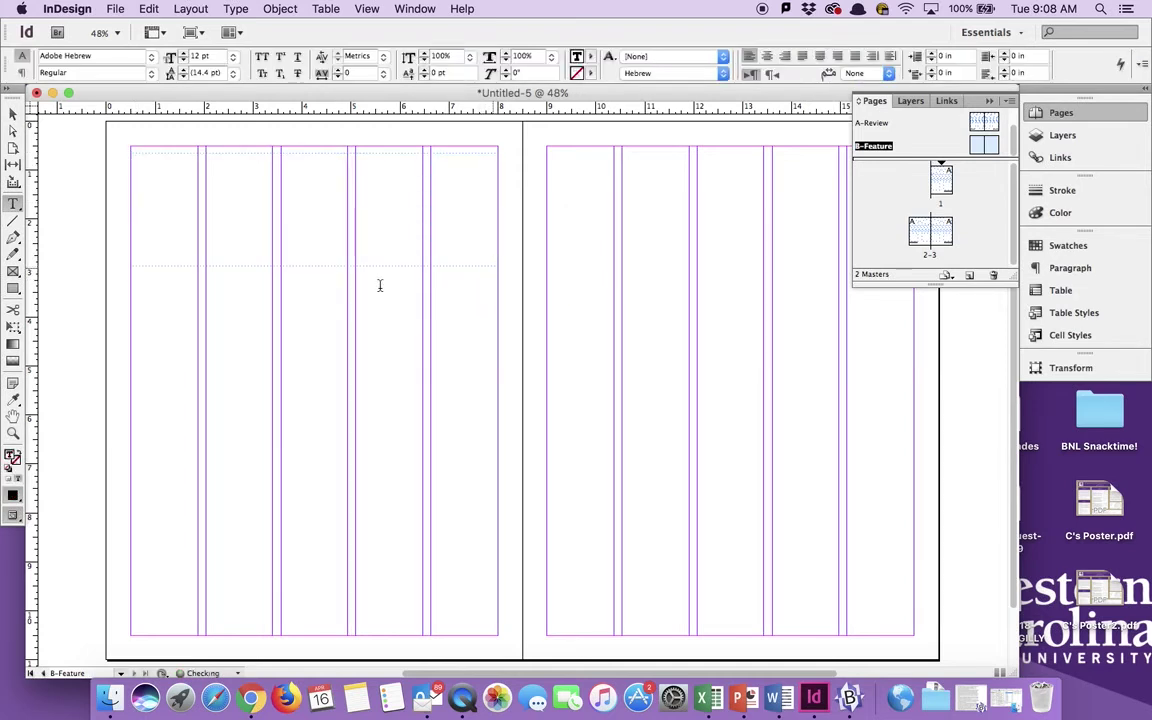
left_click(13, 271)
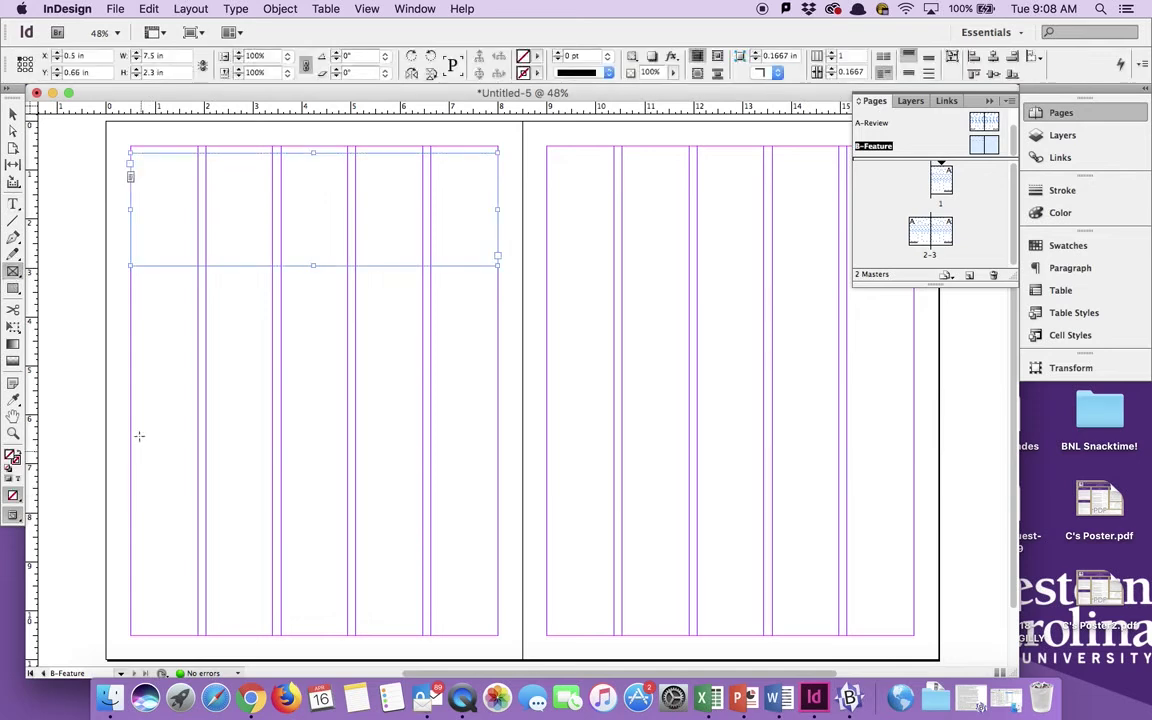
left_click_drag(131, 428, 318, 634)
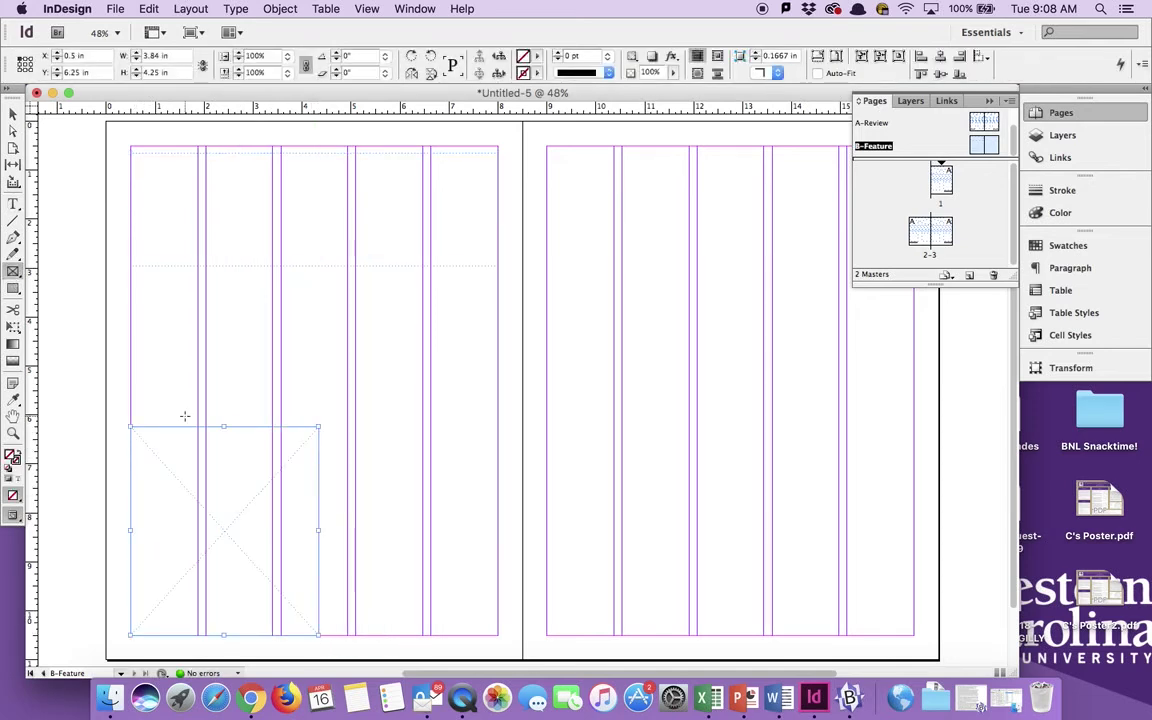
Draw a tall text frame from just below the header frame to the lower margin, beside the image frame, and hide the guides.
left_click(13, 204)
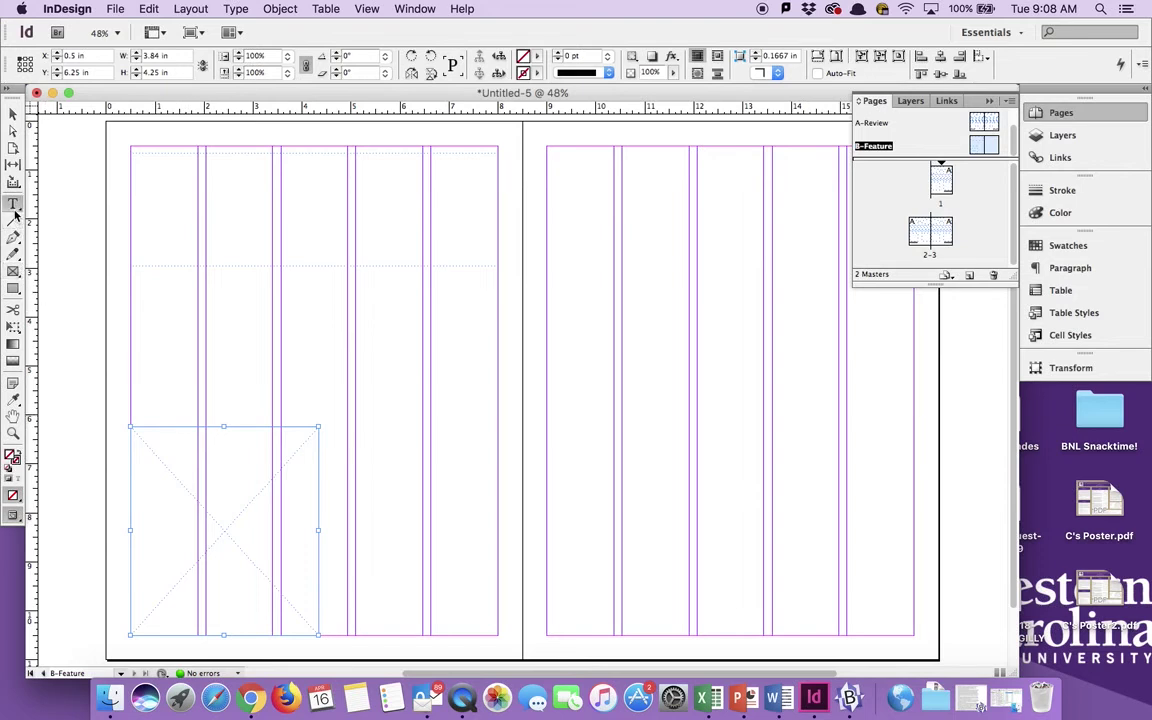
left_click_drag(324, 285, 498, 630)
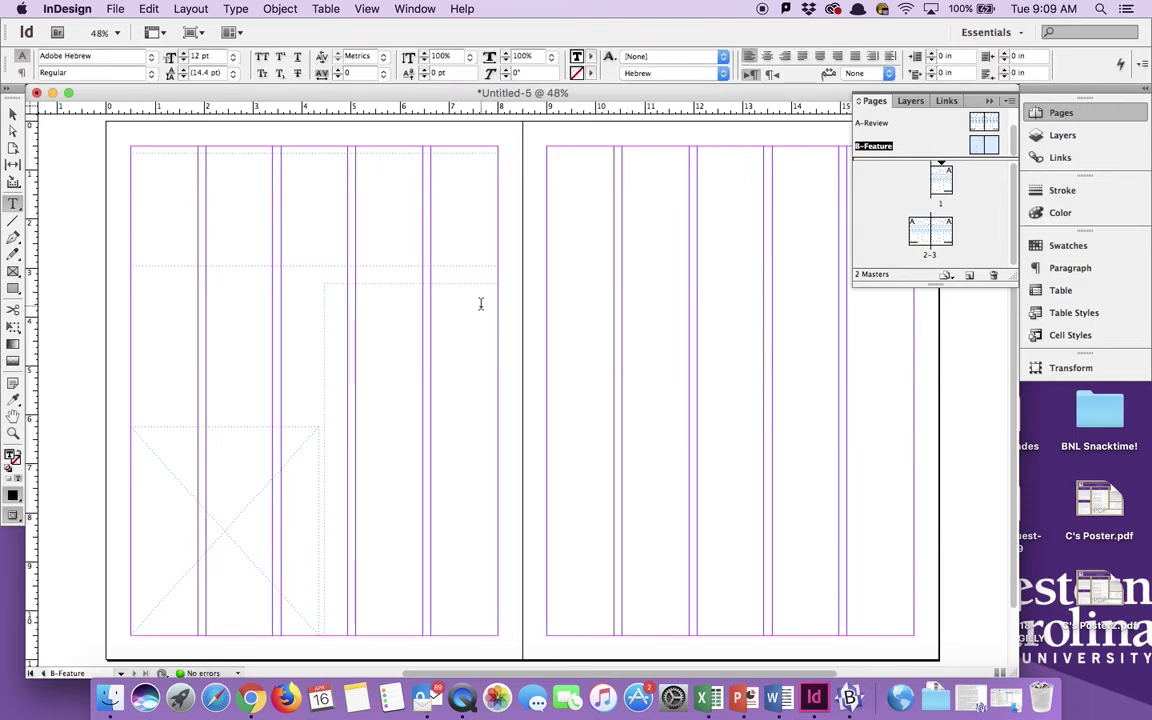
left_click(366, 9)
mouse_move(500, 298)
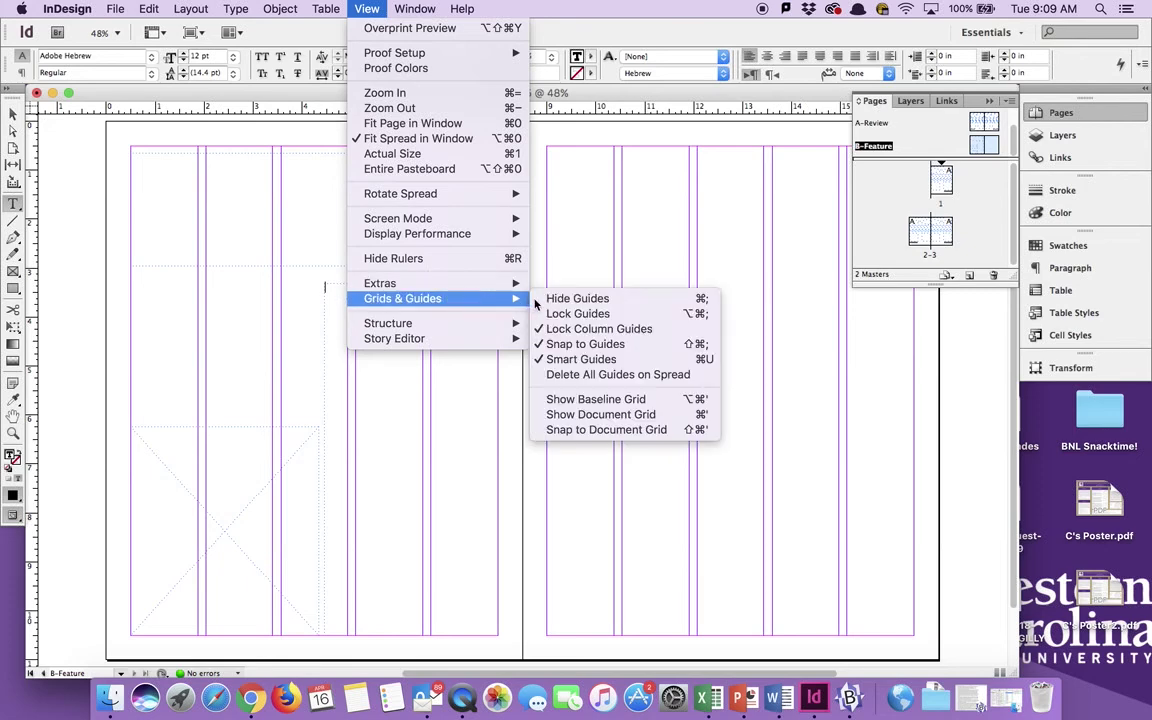
left_click(560, 299)
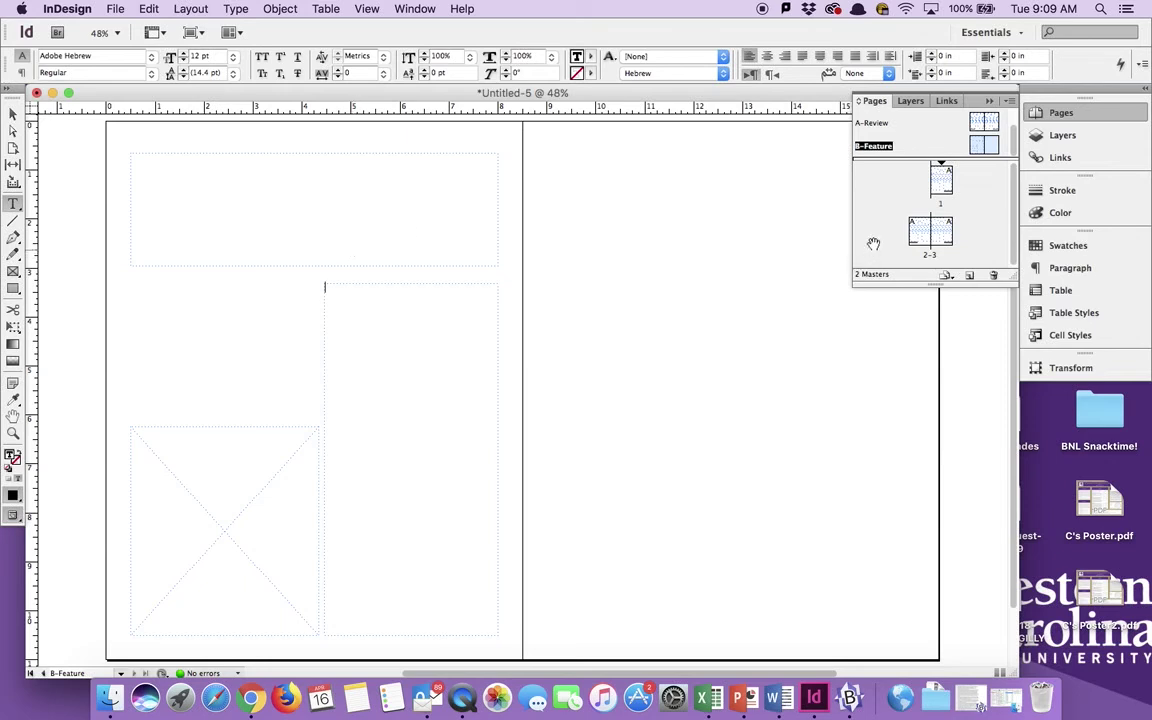
Add a new A-Review spread after pages 2-3 of the document, followed by a new B-Feature spread.
double_click(874, 124)
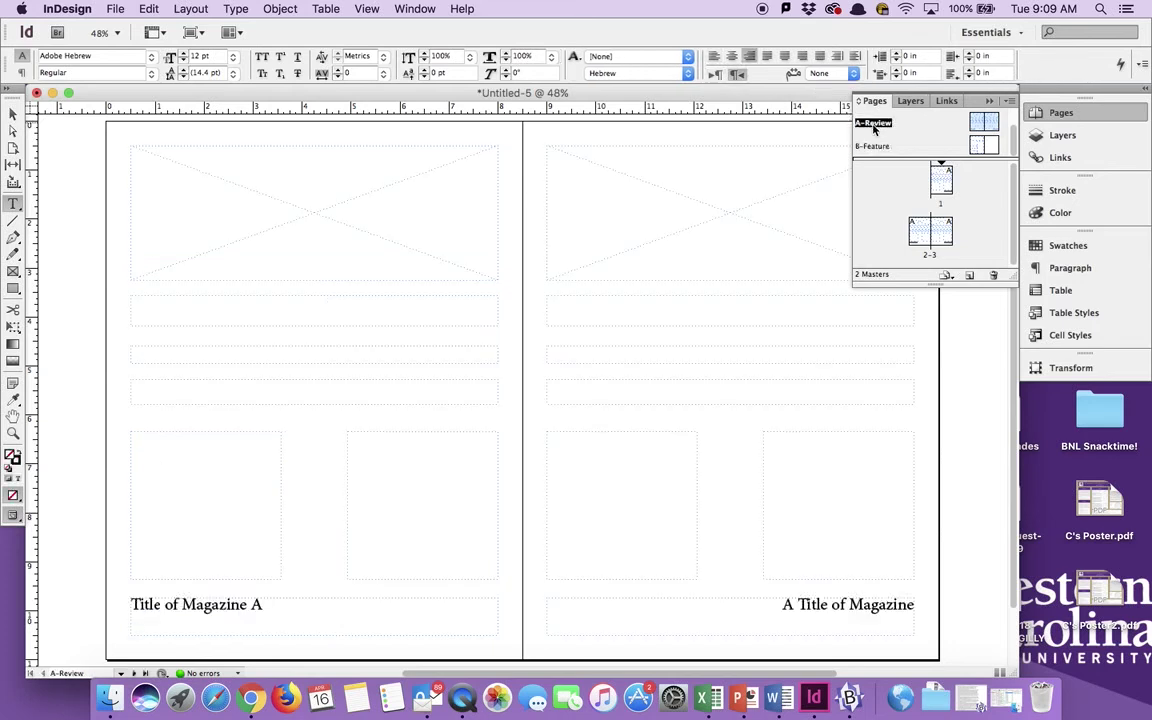
left_click_drag(874, 124, 933, 256)
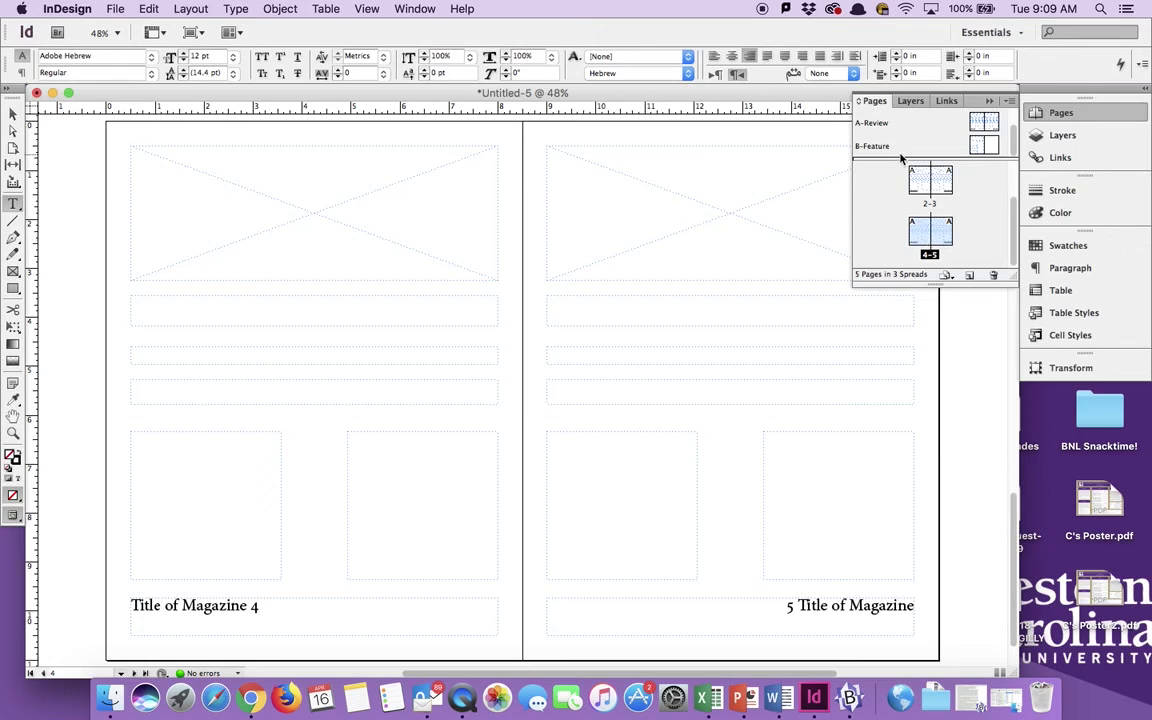
left_click_drag(877, 148, 930, 256)
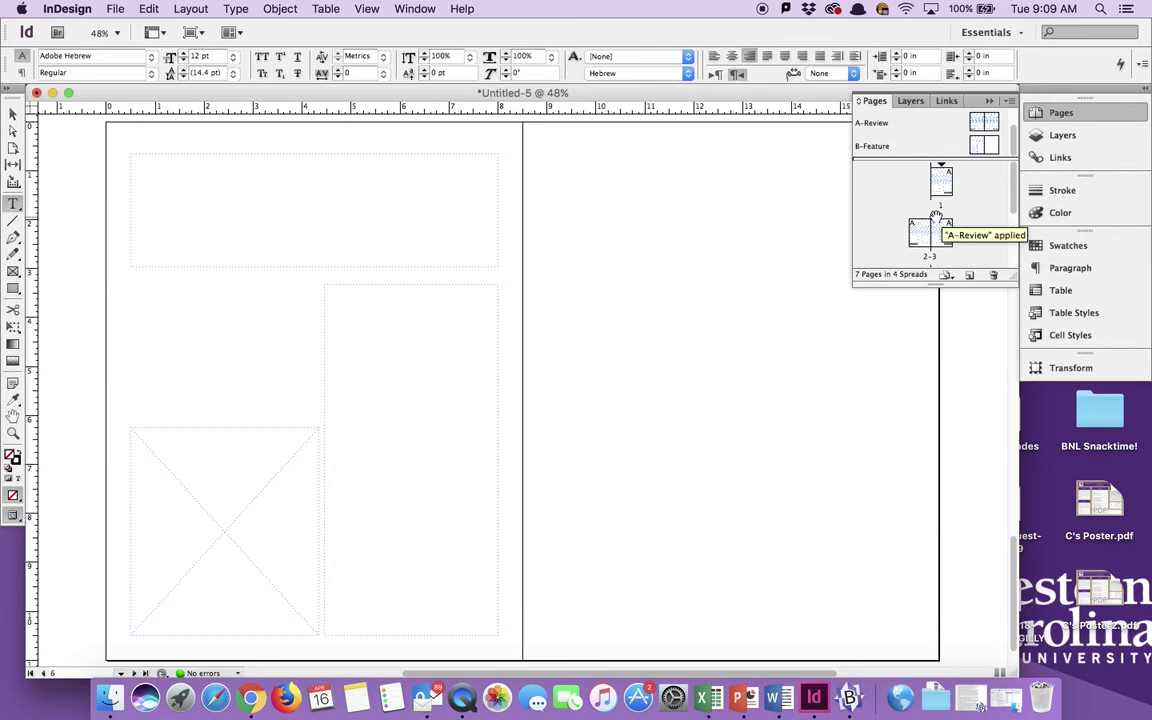
left_click_drag(937, 222, 882, 148)
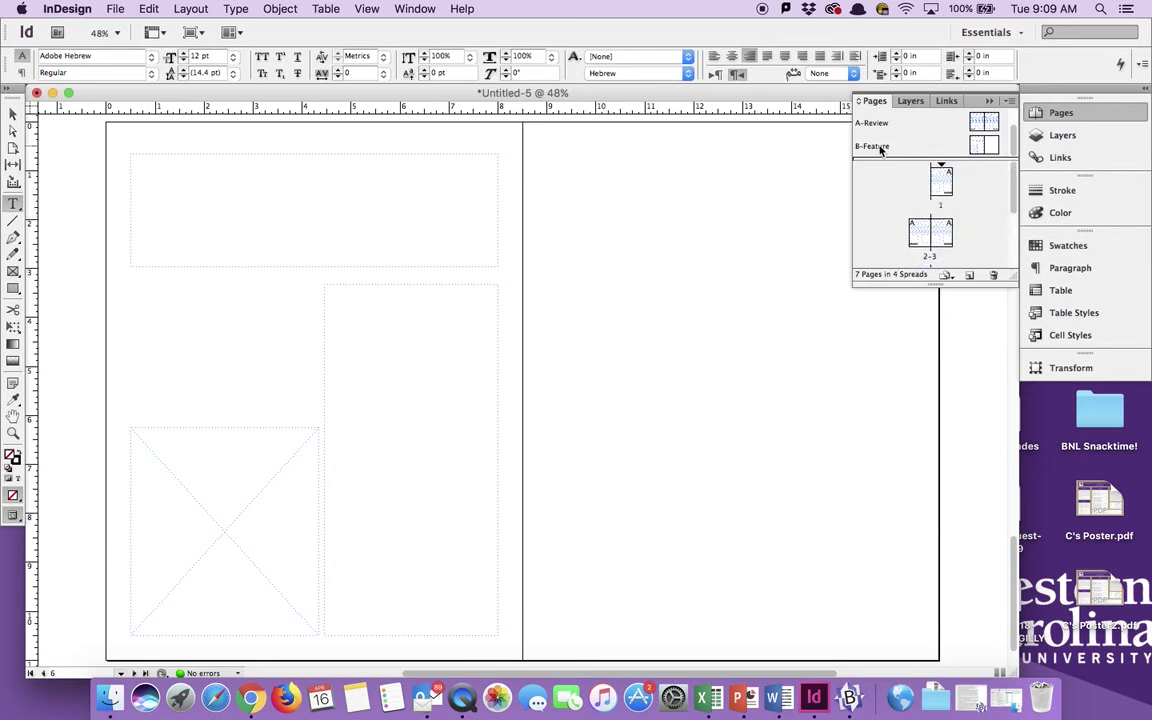
right_click(882, 149)
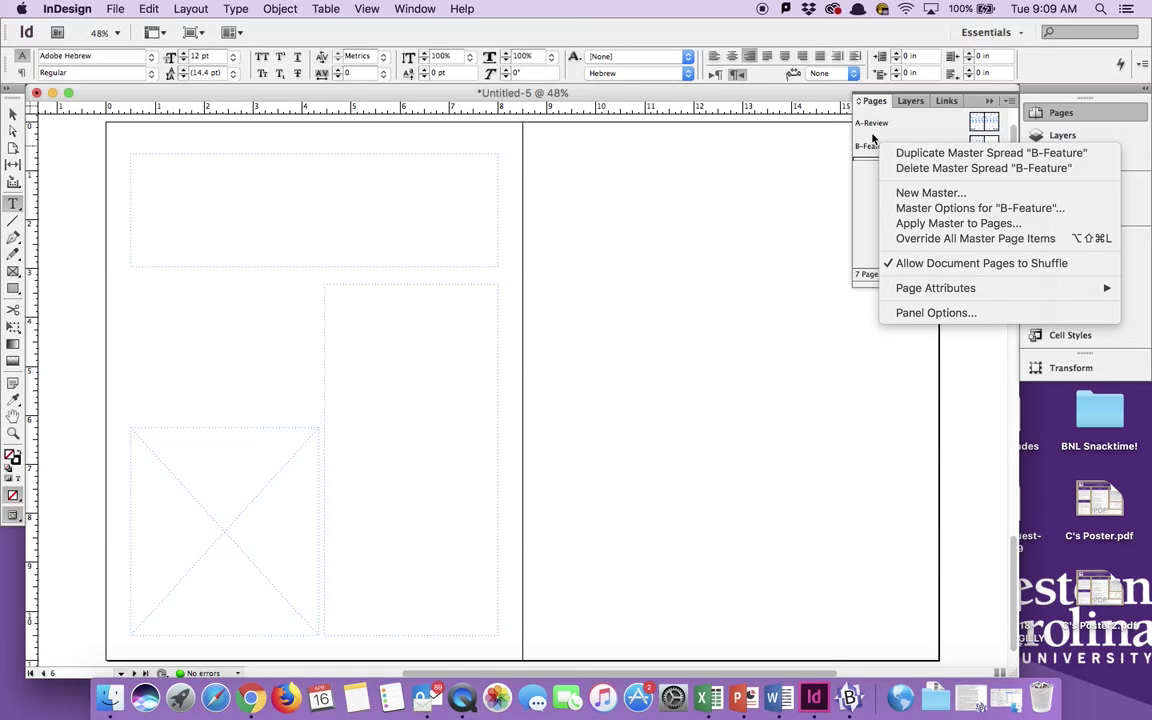
key("Escape")
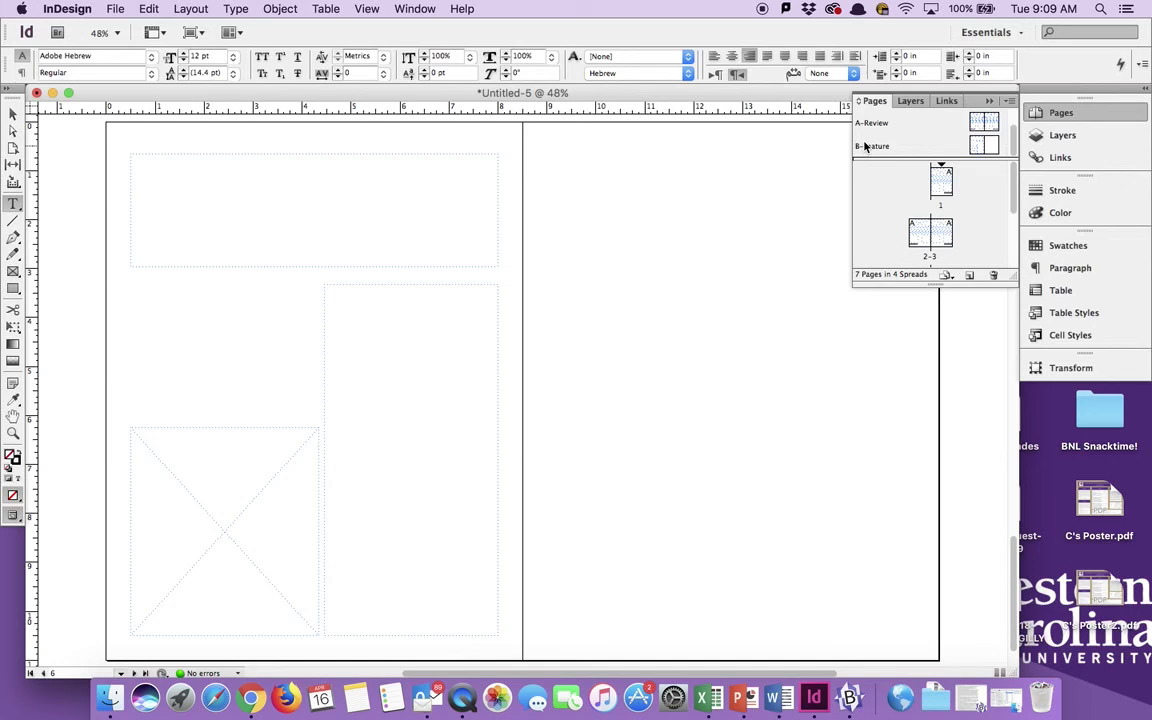
scroll(900, 195, "down", 2)
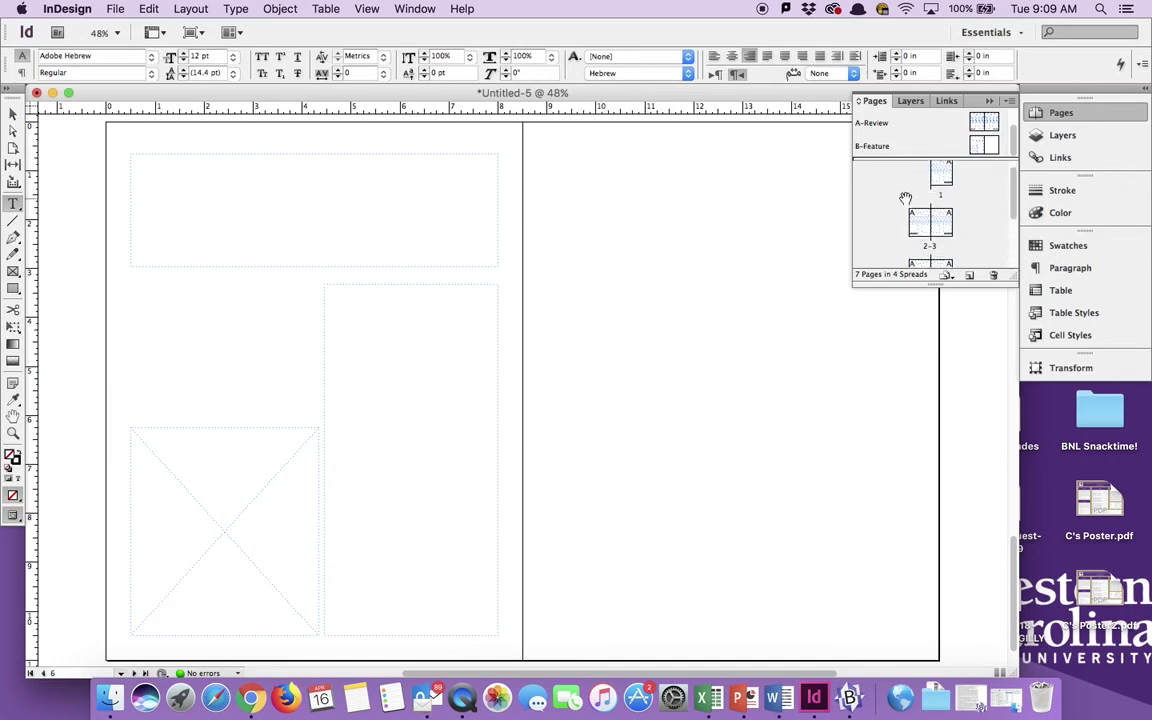
scroll(905, 197, "down", 3)
scroll(905, 197, "up", 3)
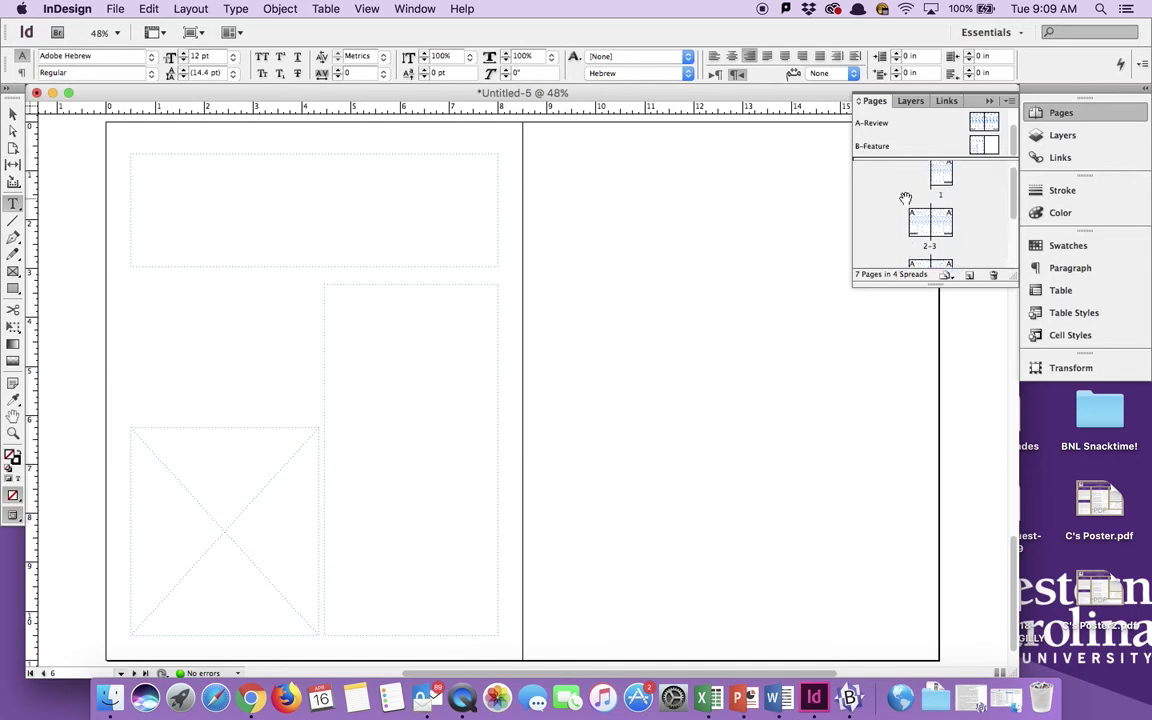